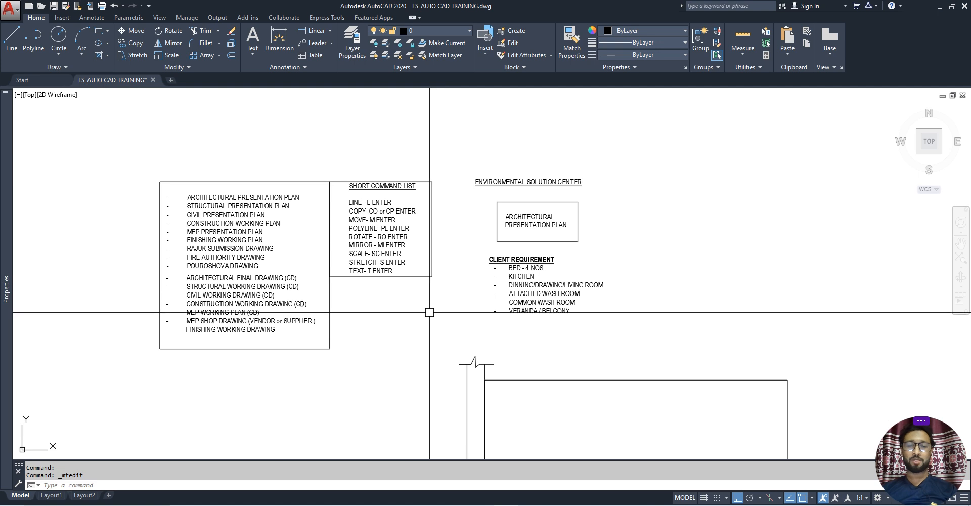
Step: Add a linear dimension to the plot rectangle's upper edge, placing the dimension line just above it
{"action": "middle_click_drag", "start_coordinate": [431, 315], "coordinate": [430, 239]}
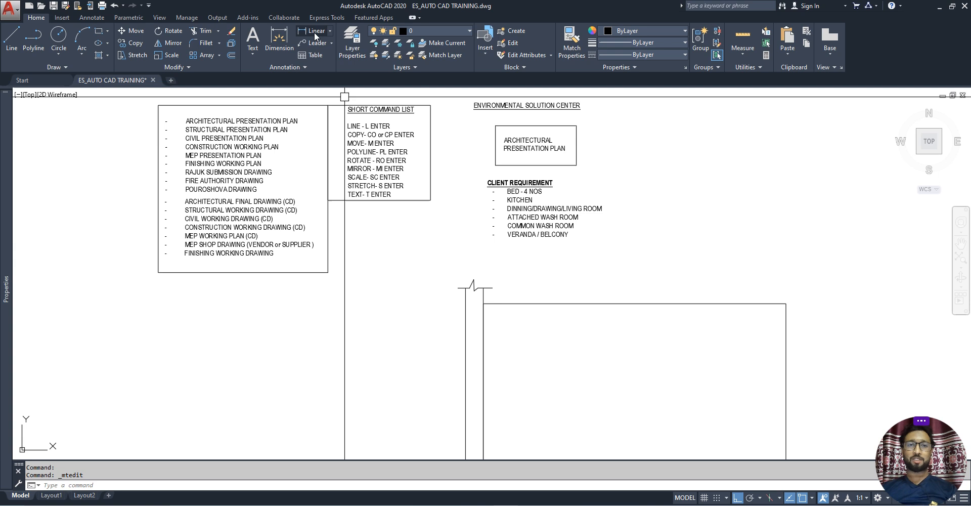
{"action": "key", "text": "Return"}
{"action": "left_click", "coordinate": [587, 307]}
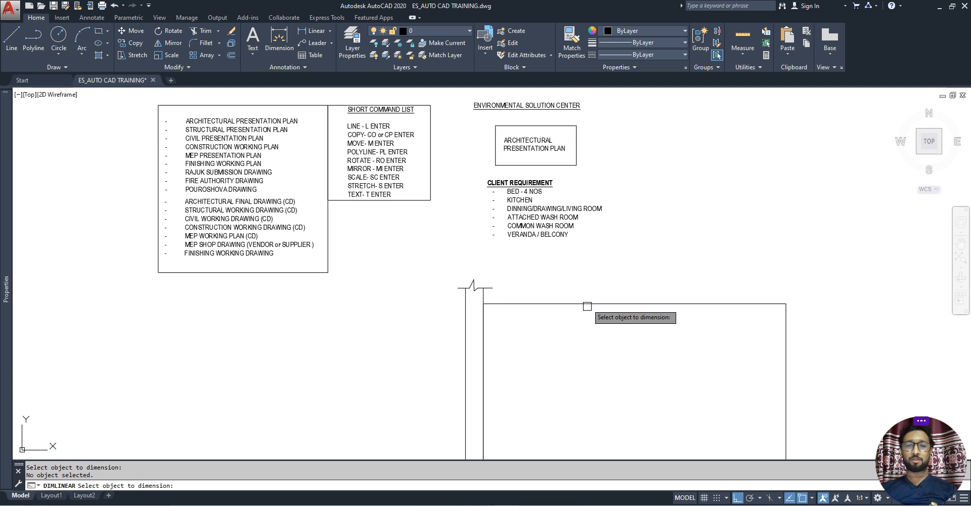
{"action": "left_click", "coordinate": [591, 303]}
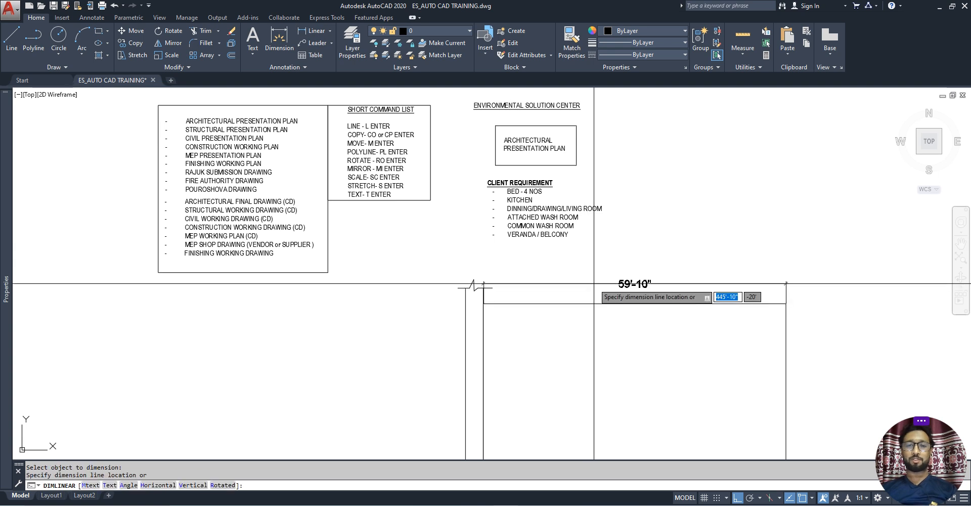
{"action": "left_click", "coordinate": [594, 286]}
{"action": "scroll", "coordinate": [594, 286], "scroll_direction": "down", "scroll_amount": 2}
{"action": "middle_click_drag", "start_coordinate": [592, 312], "coordinate": [574, 272]}
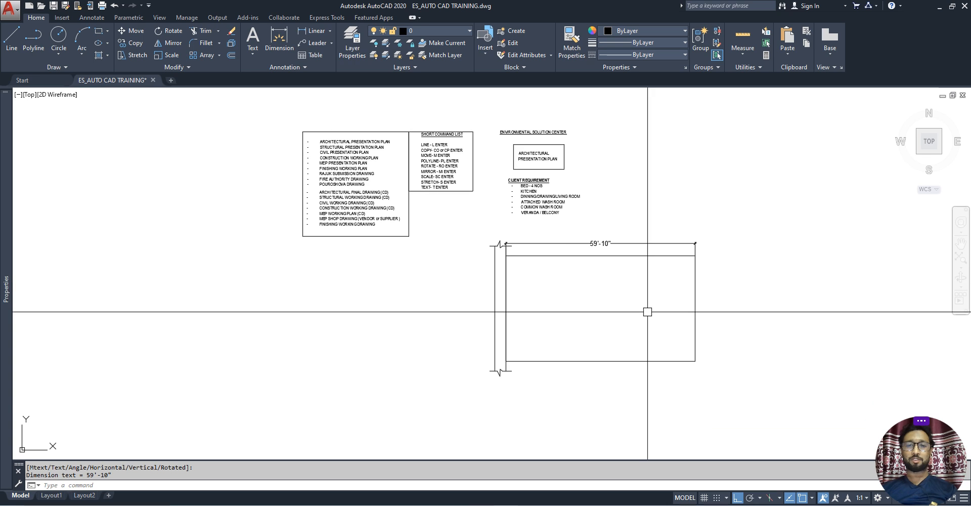
Step: Add a linear dimension to the plot rectangle's right edge, placing the dimension line just outside it
{"action": "key", "text": "Return"}
{"action": "key", "text": "Return"}
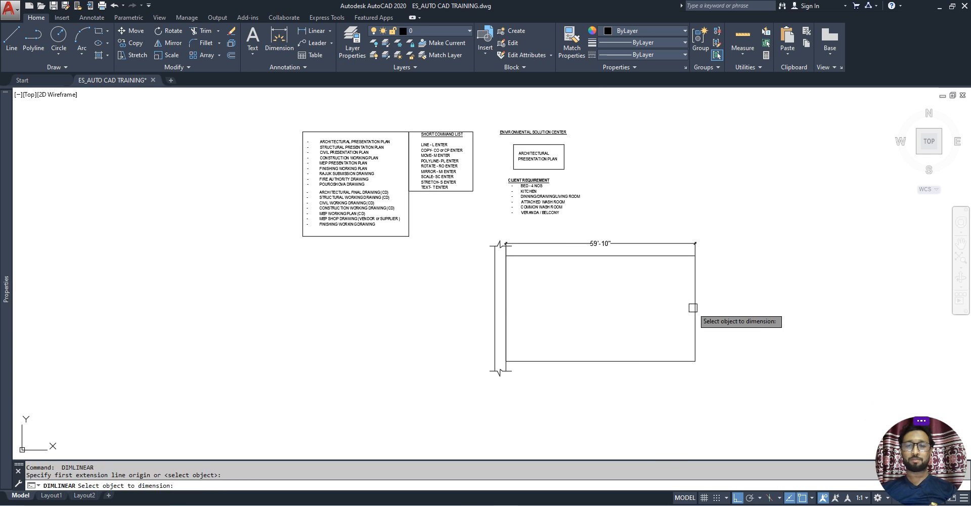
{"action": "left_click", "coordinate": [694, 307]}
{"action": "scroll", "coordinate": [716, 305], "scroll_direction": "up", "scroll_amount": 2}
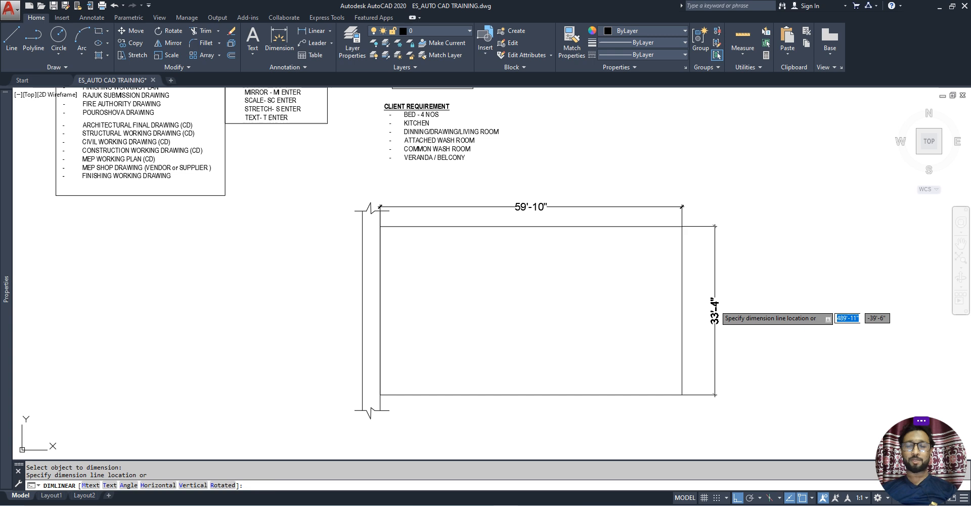
{"action": "left_click", "coordinate": [706, 313]}
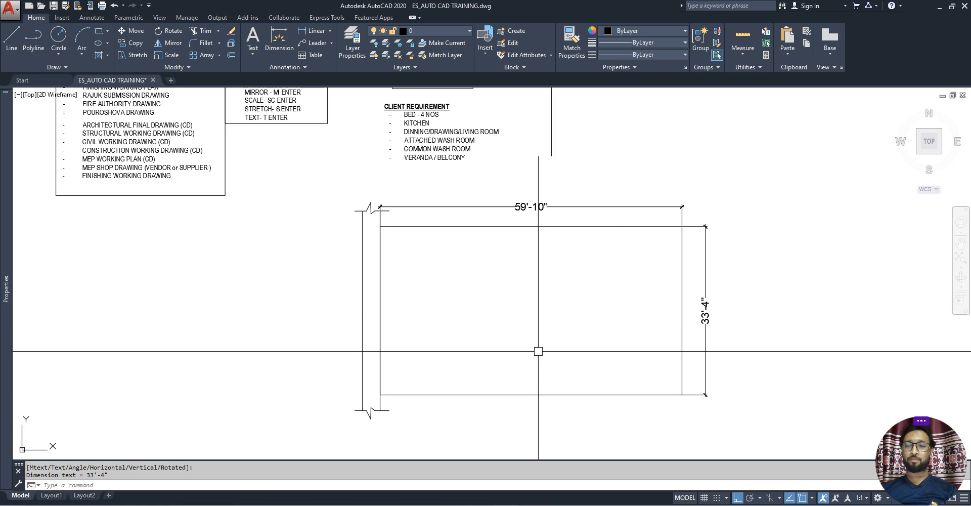
{"action": "middle_click_drag", "start_coordinate": [576, 329], "coordinate": [574, 311]}
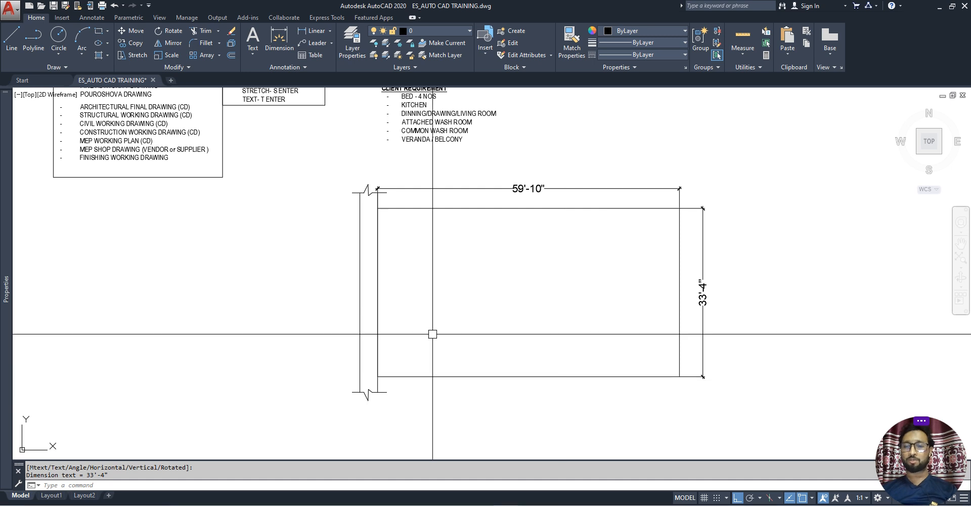
{"action": "middle_click_drag", "start_coordinate": [324, 206], "coordinate": [364, 291]}
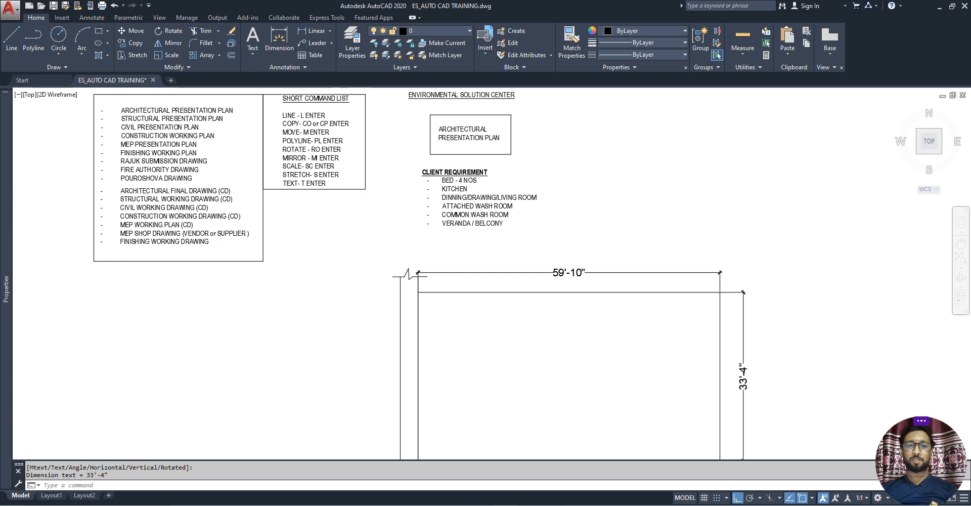
{"action": "scroll", "coordinate": [335, 193], "scroll_direction": "up", "scroll_amount": 2}
{"action": "middle_click_drag", "start_coordinate": [334, 192], "coordinate": [373, 279]}
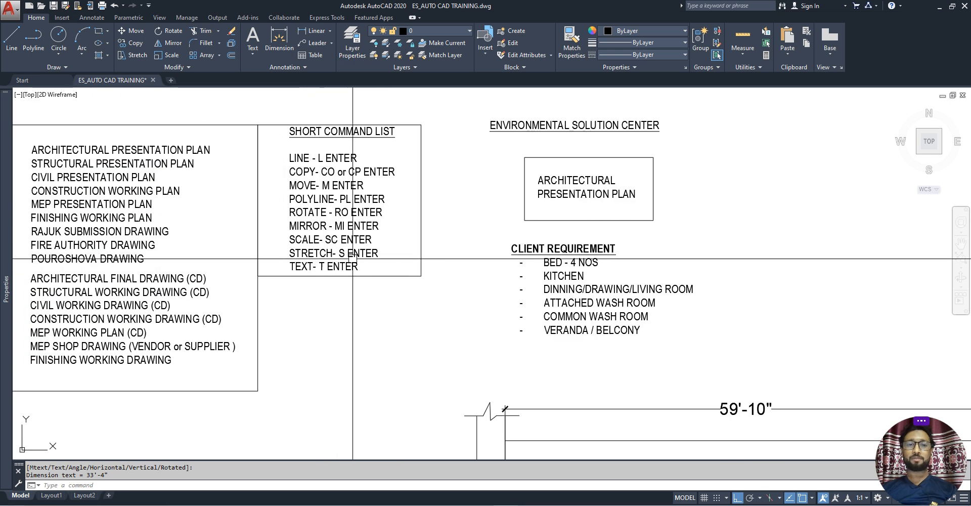
{"action": "scroll", "coordinate": [323, 271], "scroll_direction": "down", "scroll_amount": 4}
{"action": "mouse_move", "coordinate": [363, 296]}
{"action": "middle_mouse_down"}
{"action": "mouse_move", "coordinate": [412, 271]}
{"action": "mouse_move", "coordinate": [425, 297]}
{"action": "middle_mouse_up"}
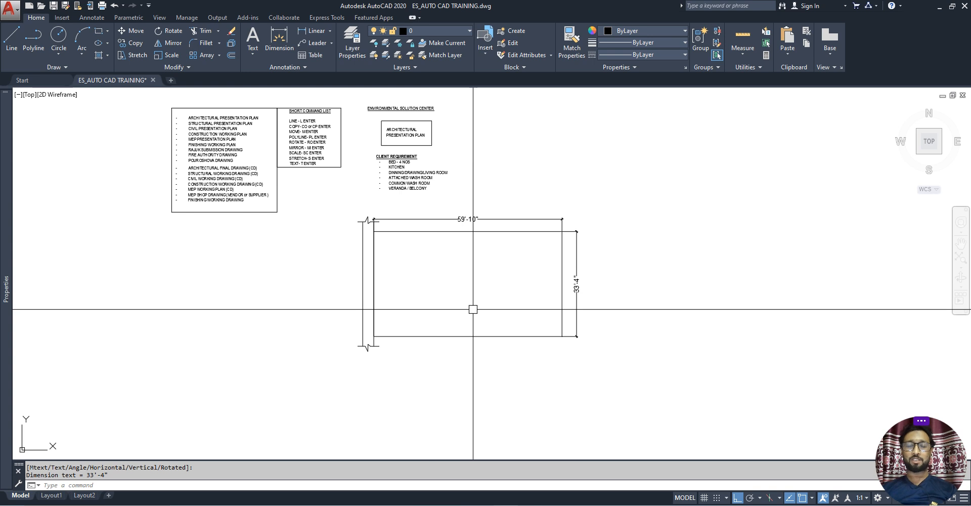
Step: Try to stretch the plot's lower side and the adjoining road lines downward by 50', and undo the stretch
{"action": "left_click", "coordinate": [602, 410]}
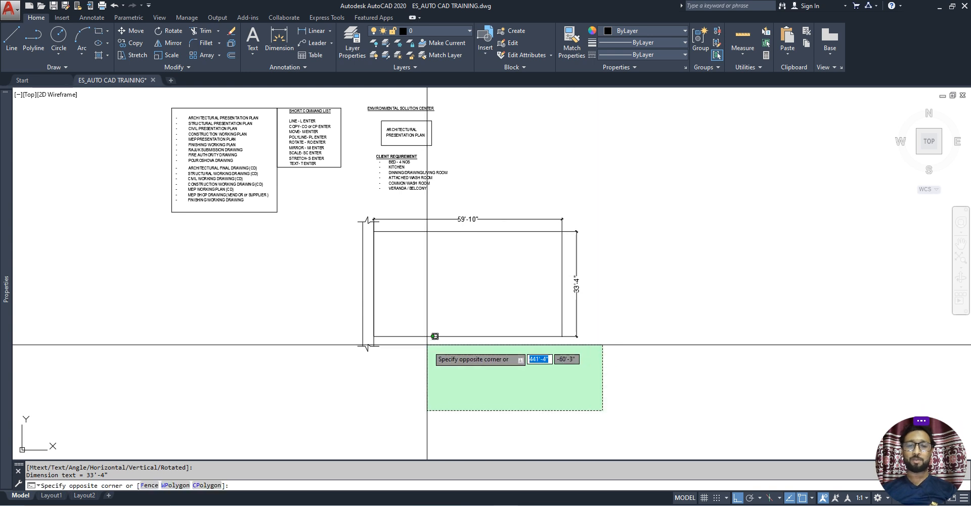
{"action": "left_click", "coordinate": [349, 307]}
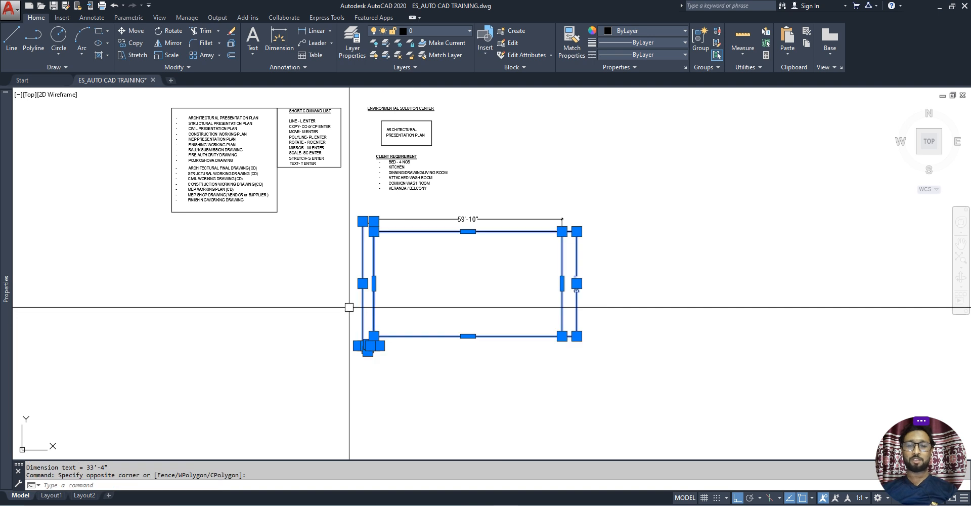
{"action": "type", "text": "S"}
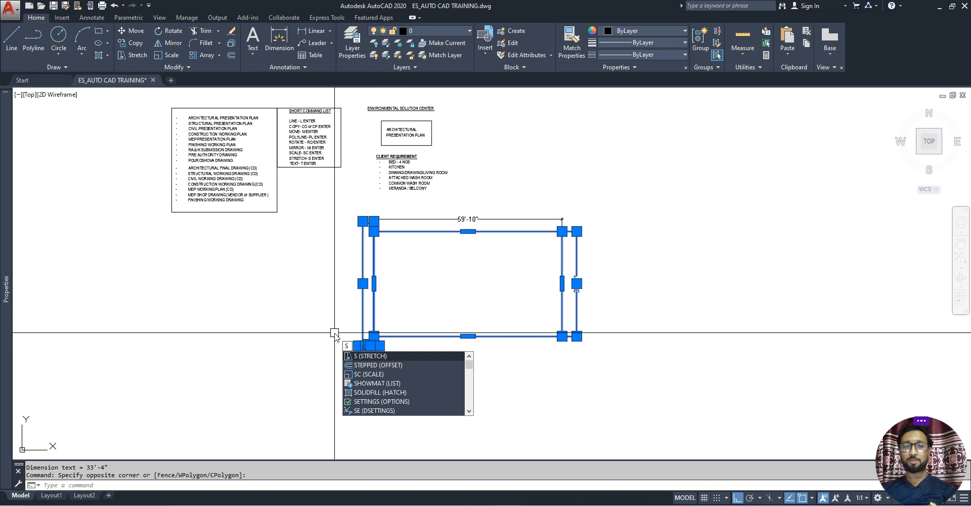
{"action": "key", "text": "Return"}
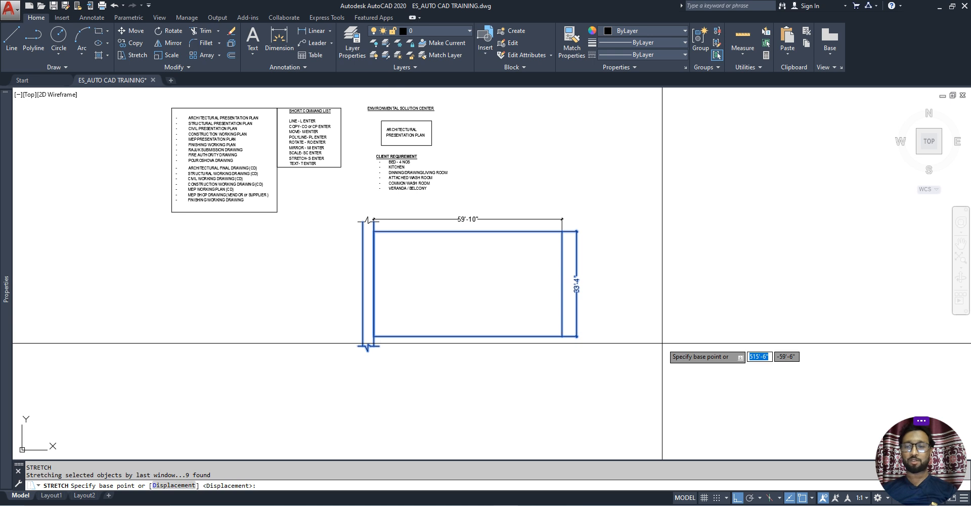
{"action": "left_click", "coordinate": [615, 314]}
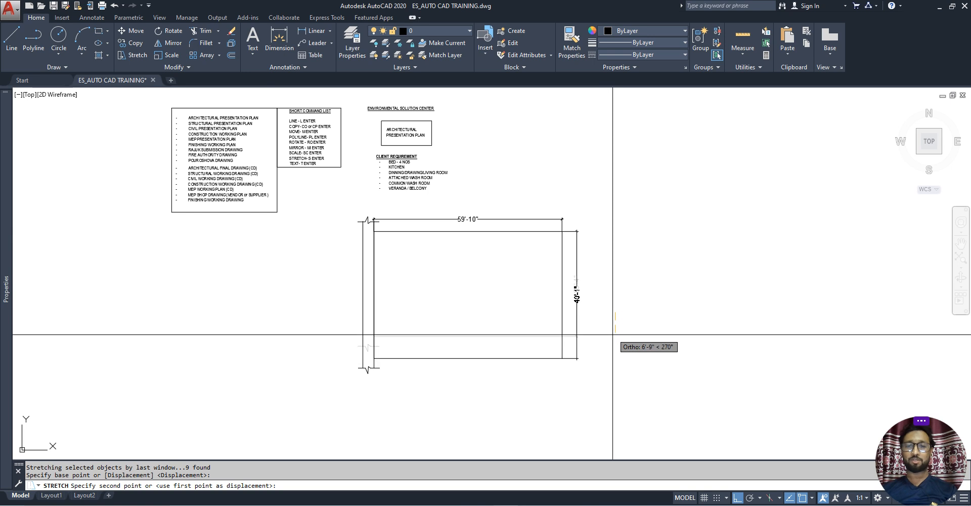
{"action": "scroll", "coordinate": [612, 342], "scroll_direction": "up", "scroll_amount": 2}
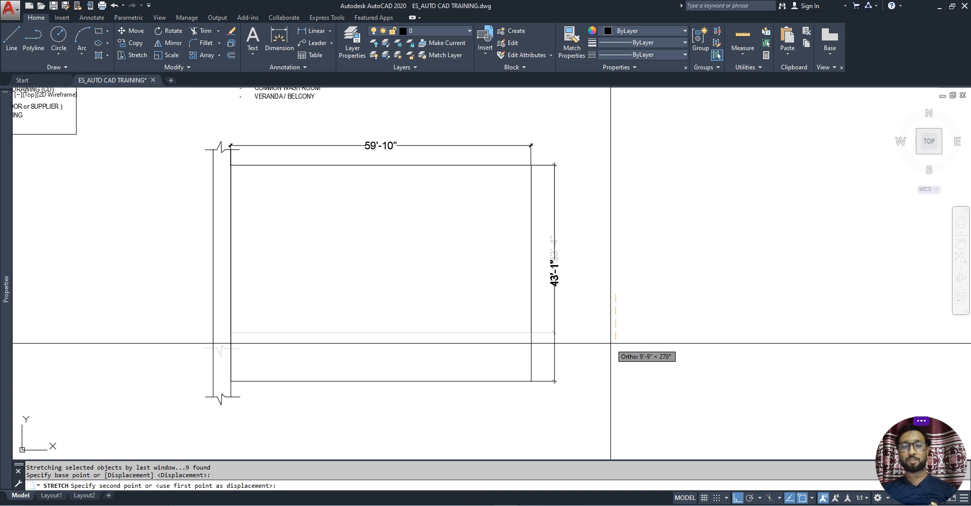
{"action": "type", "text": "50"}
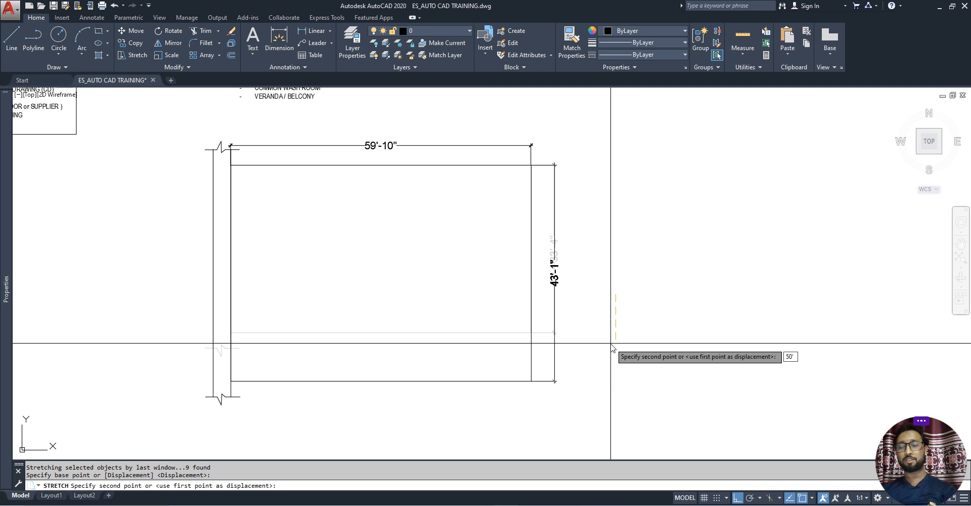
{"action": "key", "text": "Return"}
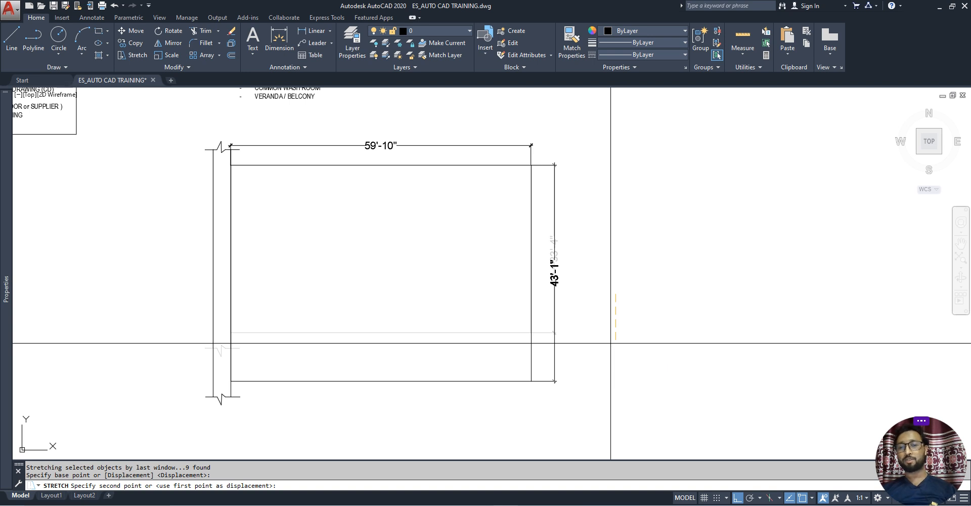
{"action": "middle_click_drag", "start_coordinate": [553, 364], "coordinate": [560, 293]}
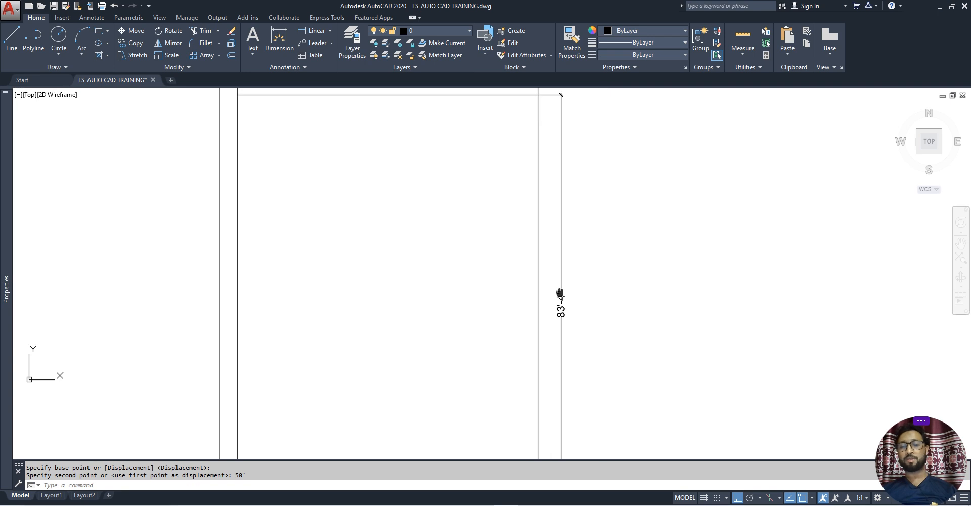
{"action": "scroll", "coordinate": [560, 293], "scroll_direction": "down", "scroll_amount": 2}
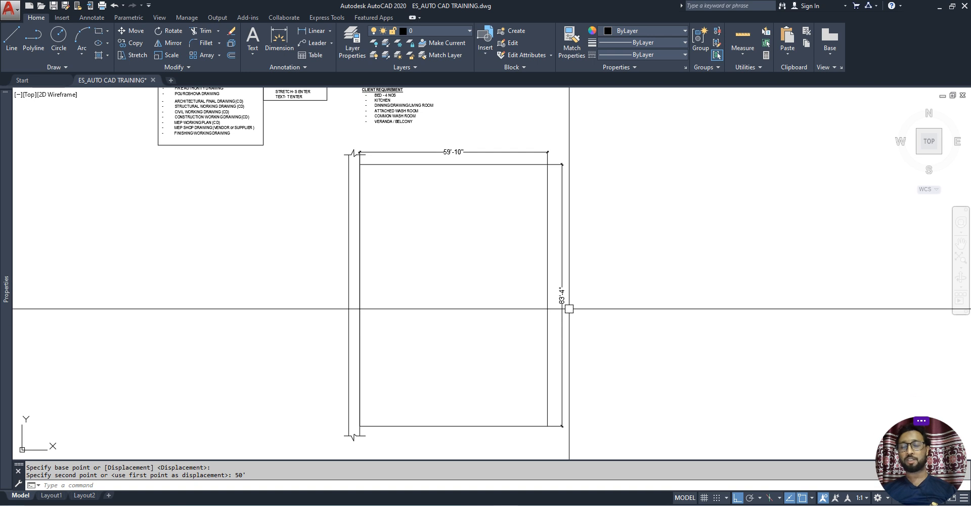
{"action": "scroll", "coordinate": [569, 309], "scroll_direction": "up", "scroll_amount": 2}
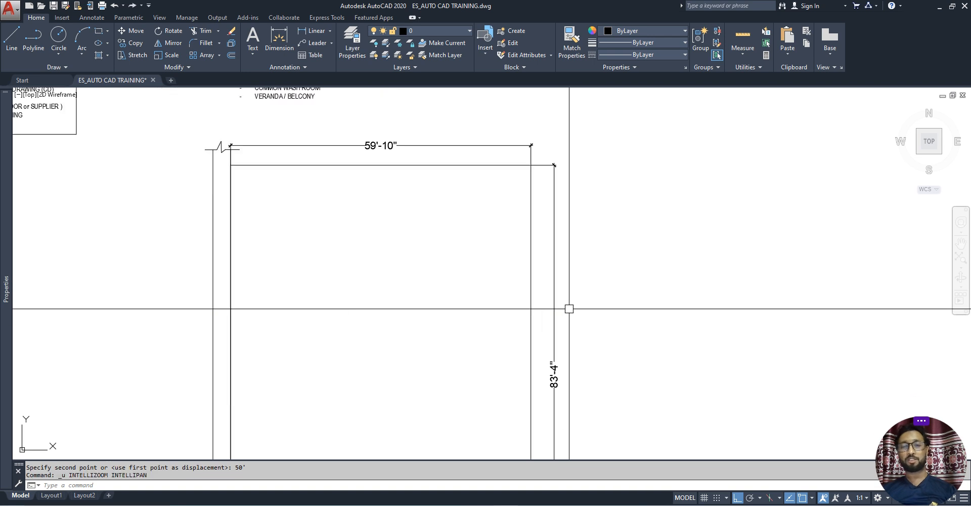
{"action": "key", "text": "ctrl+z"}
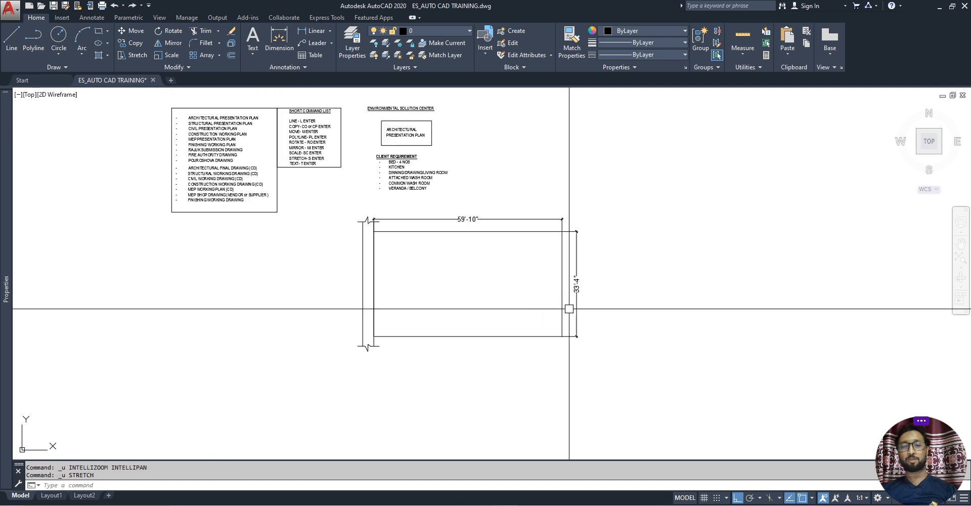
Step: Stretch the plot's lower side and the adjoining road lines straight down until the plot's vertical dimension is 50'
{"action": "left_click", "coordinate": [605, 383]}
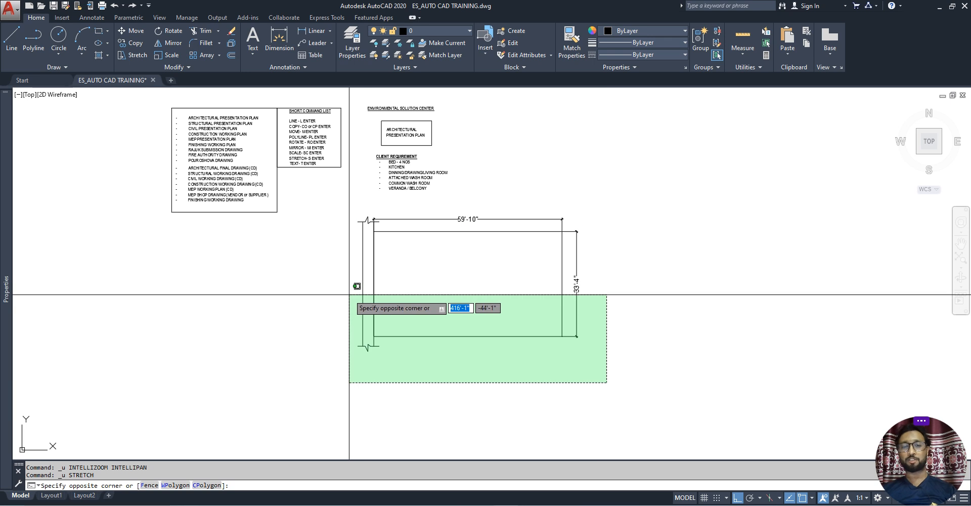
{"action": "left_click", "coordinate": [349, 294]}
{"action": "type", "text": "s"}
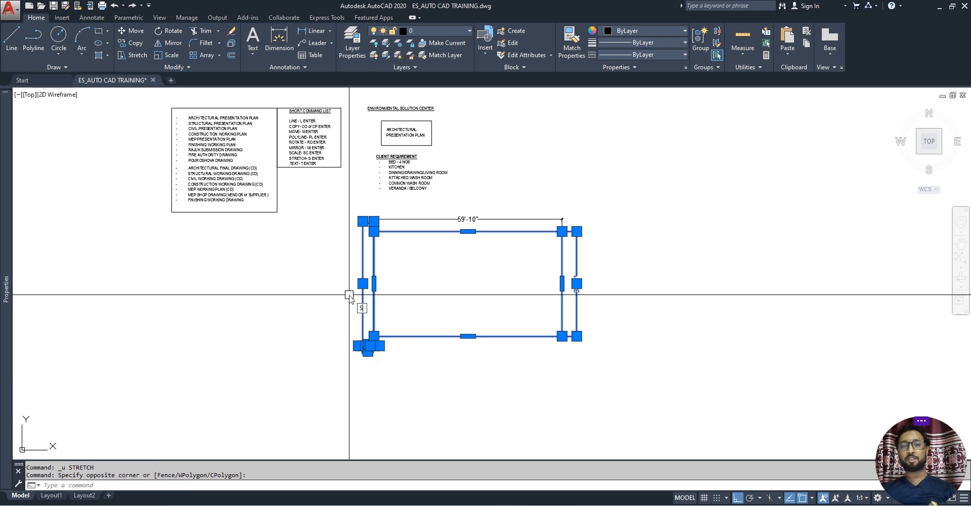
{"action": "key", "text": "Return"}
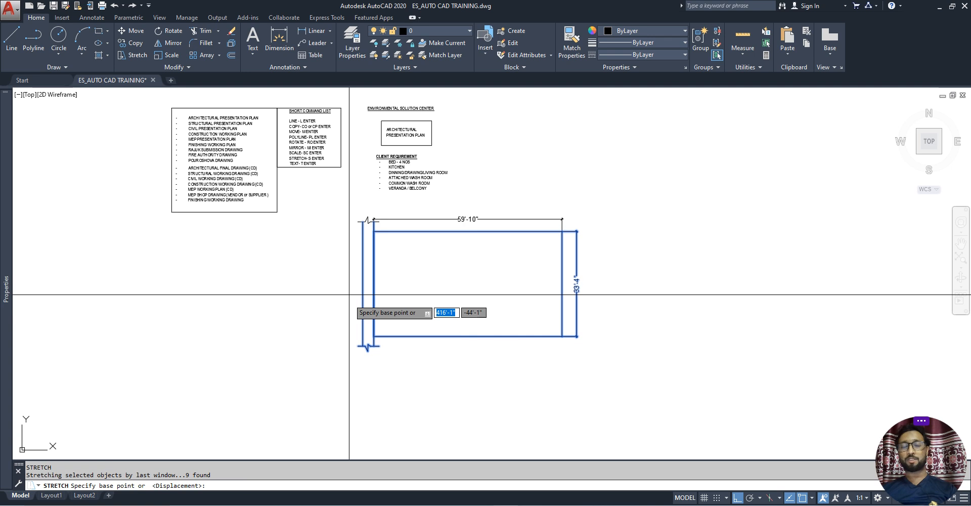
{"action": "middle_click_drag", "start_coordinate": [612, 394], "coordinate": [601, 374]}
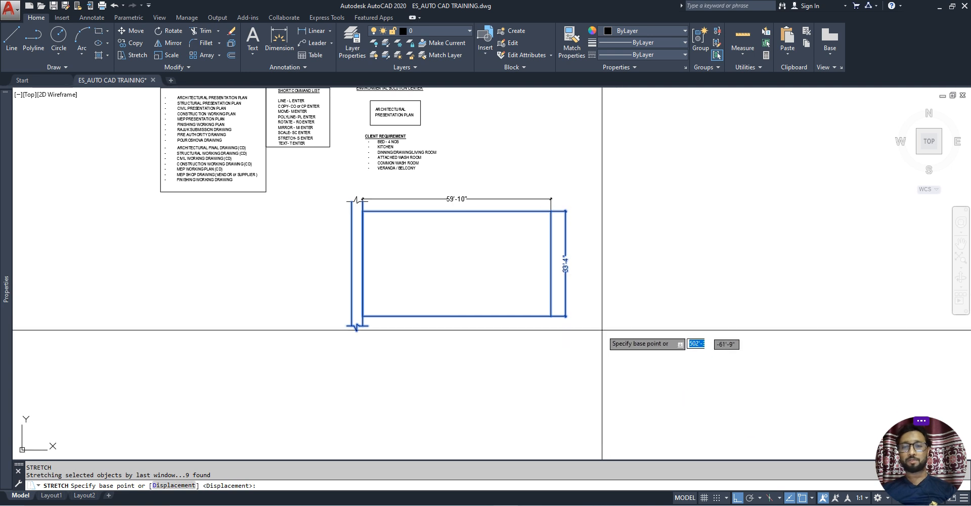
{"action": "left_click", "coordinate": [589, 304]}
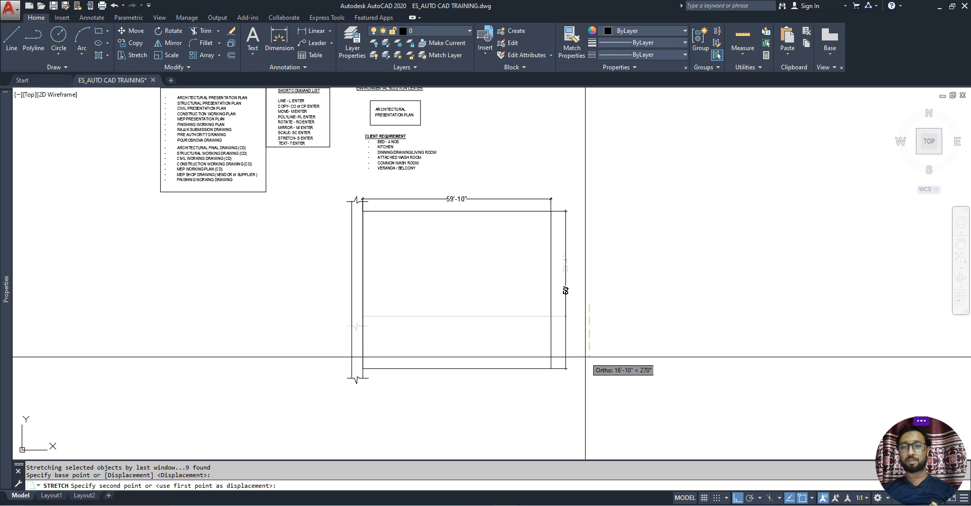
{"action": "left_click", "coordinate": [586, 357]}
{"action": "scroll", "coordinate": [504, 337], "scroll_direction": "up", "scroll_amount": 4}
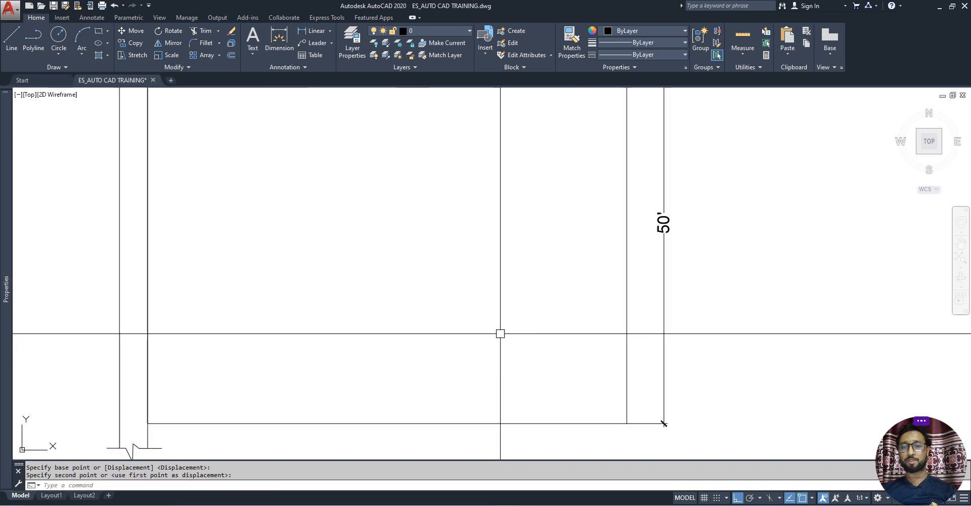
{"action": "scroll", "coordinate": [567, 341], "scroll_direction": "down", "scroll_amount": 3}
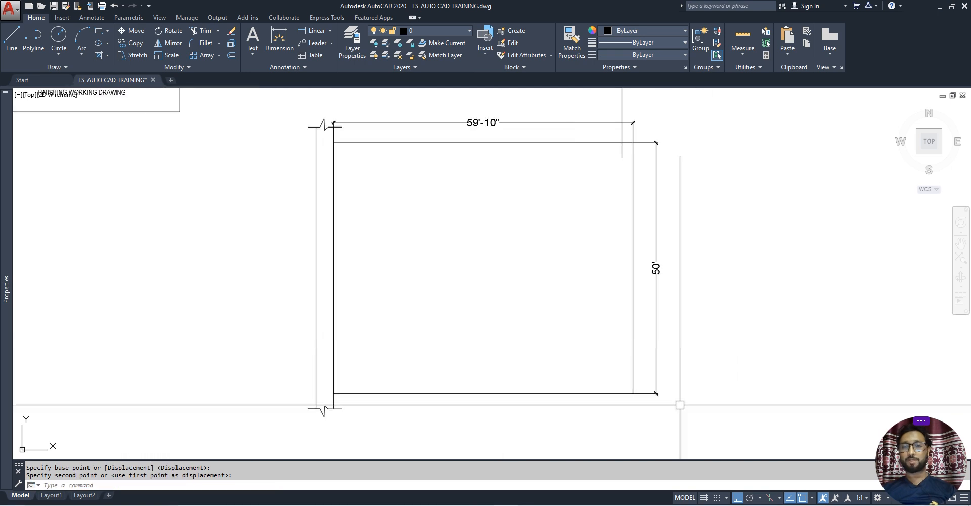
Step: Stretch the plot's right side horizontally outward until the plot's horizontal dimension is 70', and save the drawing
{"action": "left_click", "coordinate": [712, 431]}
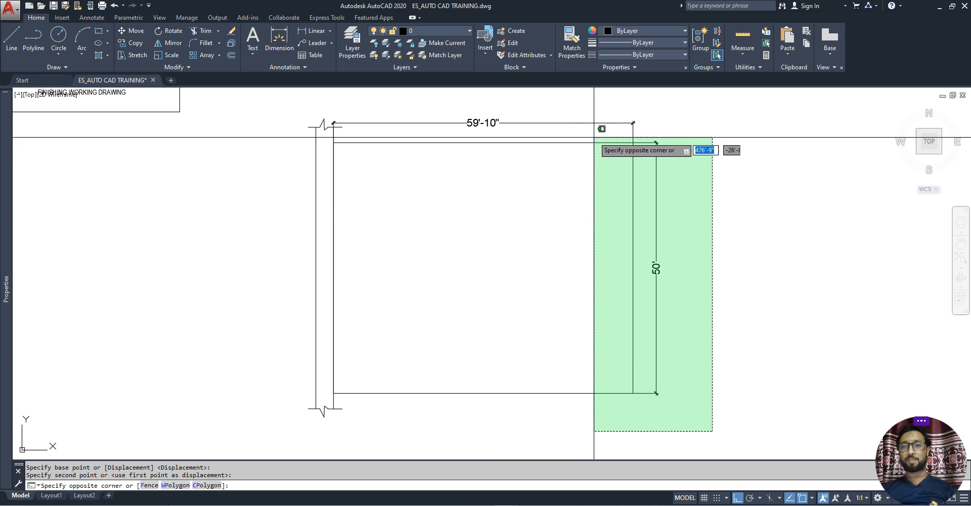
{"action": "left_click", "coordinate": [590, 117]}
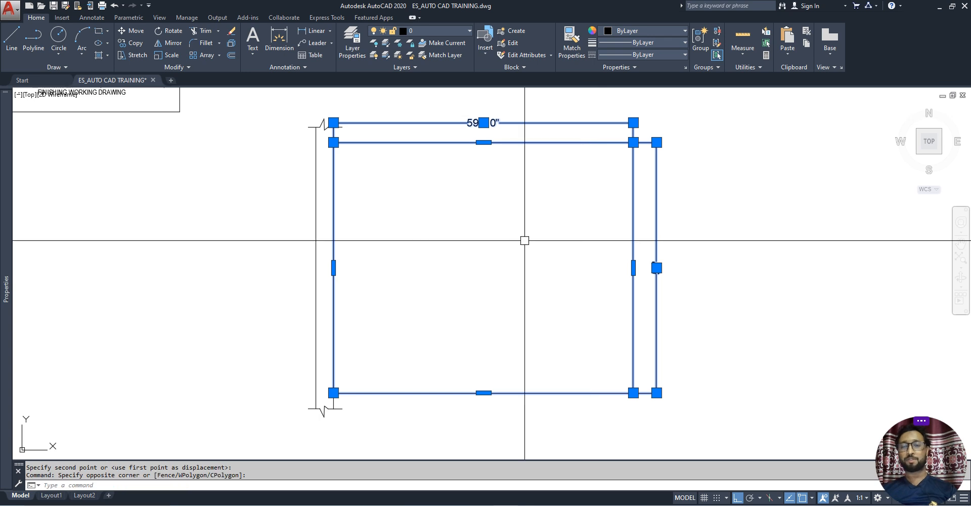
{"action": "type", "text": "s"}
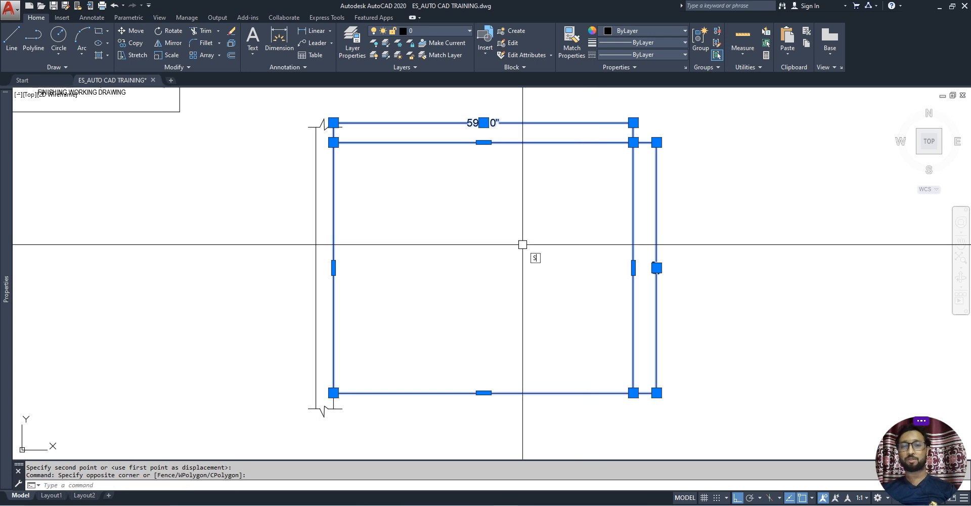
{"action": "key", "text": "Return"}
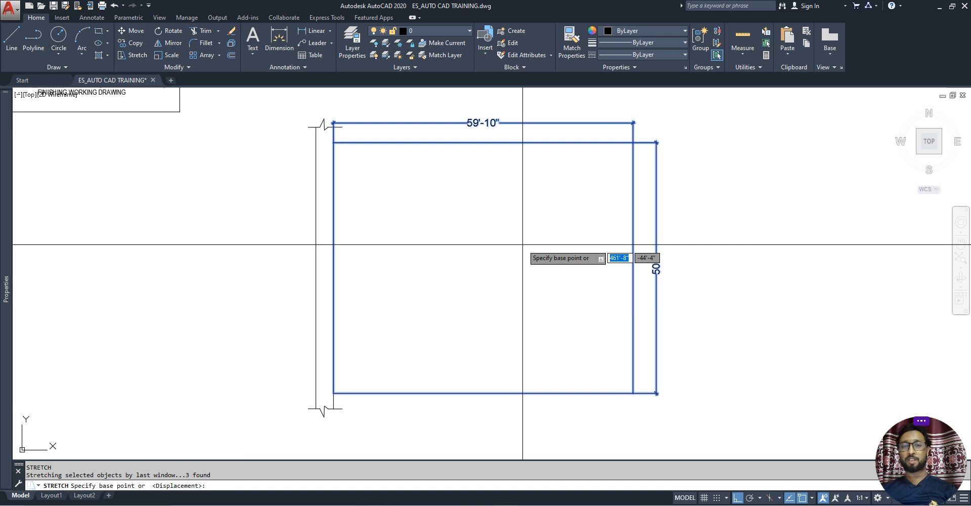
{"action": "left_click", "coordinate": [516, 245]}
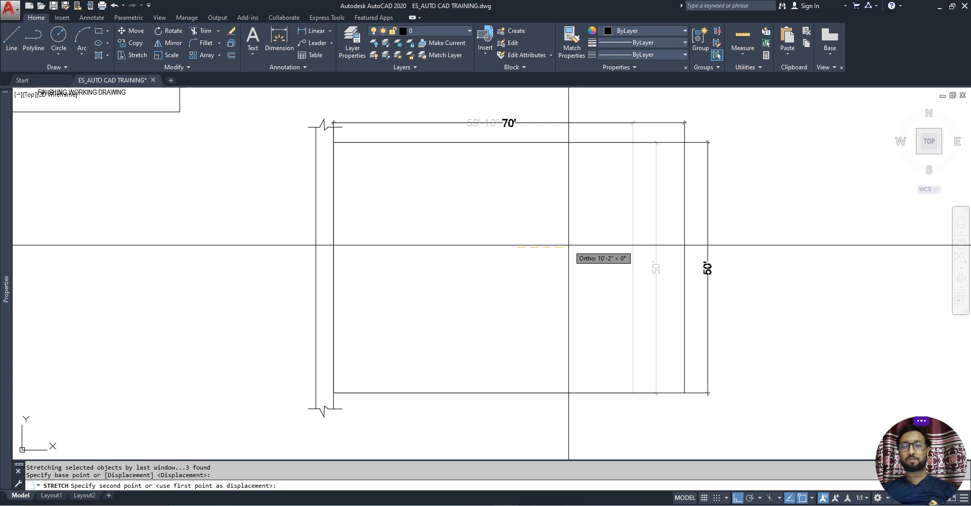
{"action": "left_click", "coordinate": [568, 246]}
{"action": "scroll", "coordinate": [546, 249], "scroll_direction": "down", "scroll_amount": 2}
{"action": "scroll", "coordinate": [519, 269], "scroll_direction": "down", "scroll_amount": 2}
{"action": "mouse_move", "coordinate": [519, 269]}
{"action": "middle_mouse_down"}
{"action": "mouse_move", "coordinate": [536, 262]}
{"action": "mouse_move", "coordinate": [492, 314]}
{"action": "middle_mouse_up"}
{"action": "scroll", "coordinate": [504, 252], "scroll_direction": "up", "scroll_amount": 2}
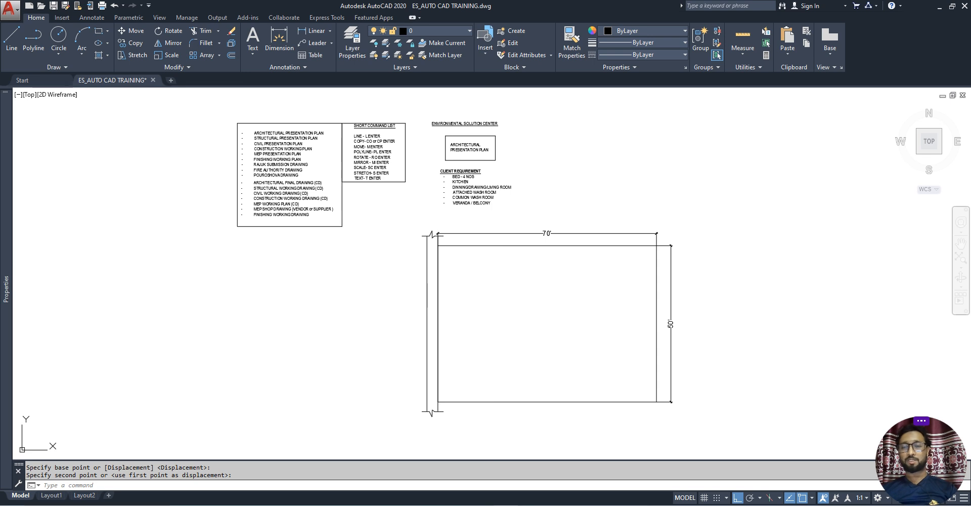
{"action": "key", "text": "ctrl+s"}
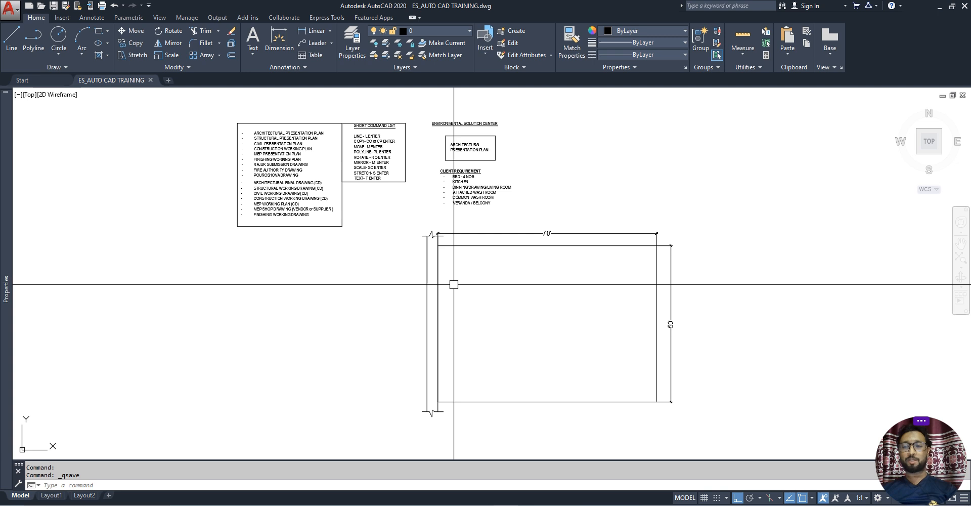
{"action": "left_click", "coordinate": [479, 245]}
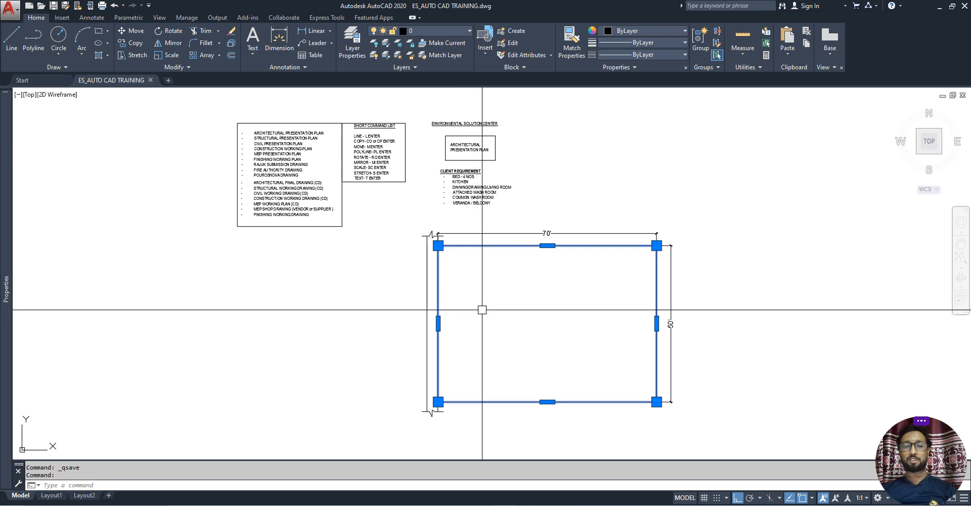
{"action": "key", "text": "Escape"}
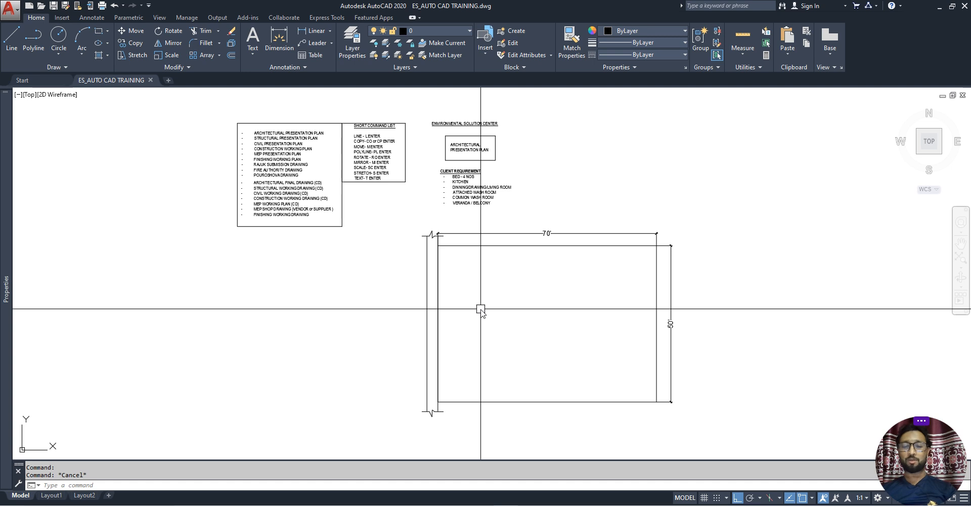
{"action": "type", "text": "O"}
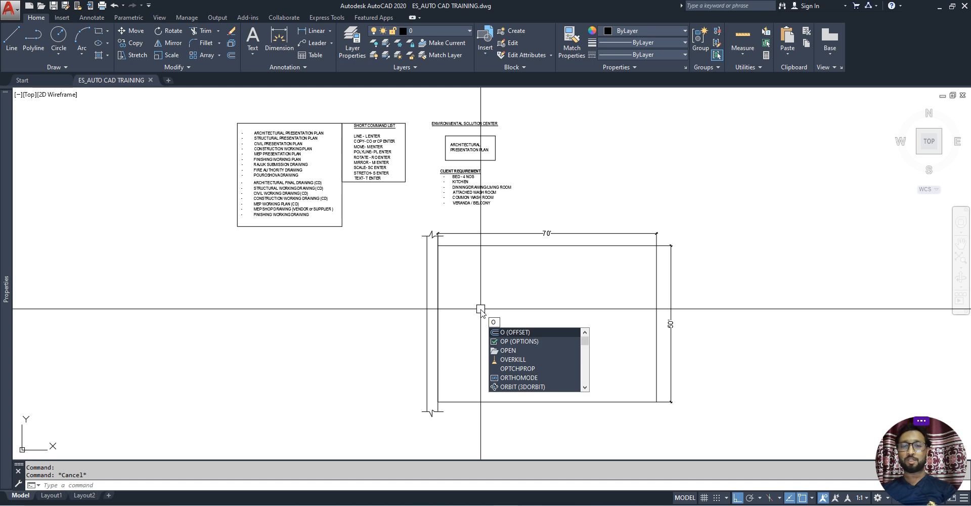
{"action": "key", "text": "Escape"}
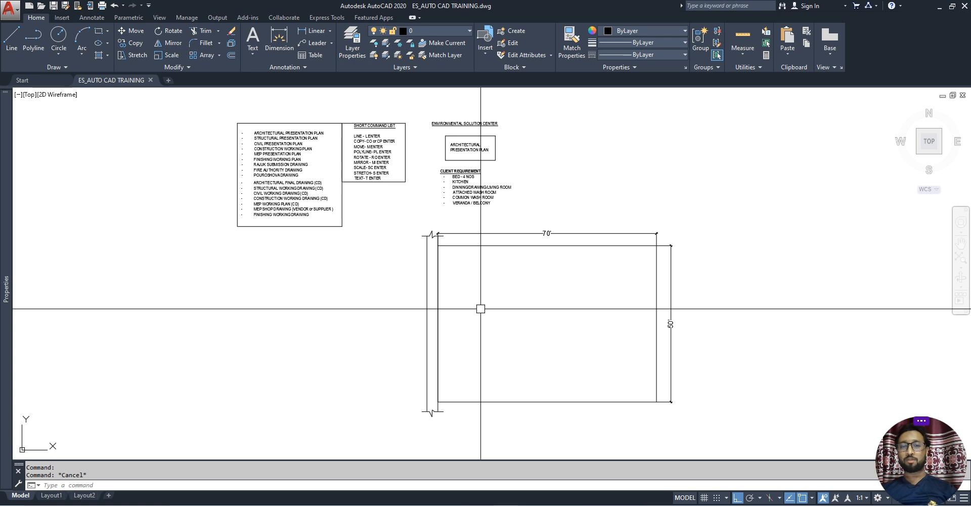
Step: Offset the plot rectangle 5' inward to create the setback outline
{"action": "type", "text": "O"}
{"action": "key", "text": "Return"}
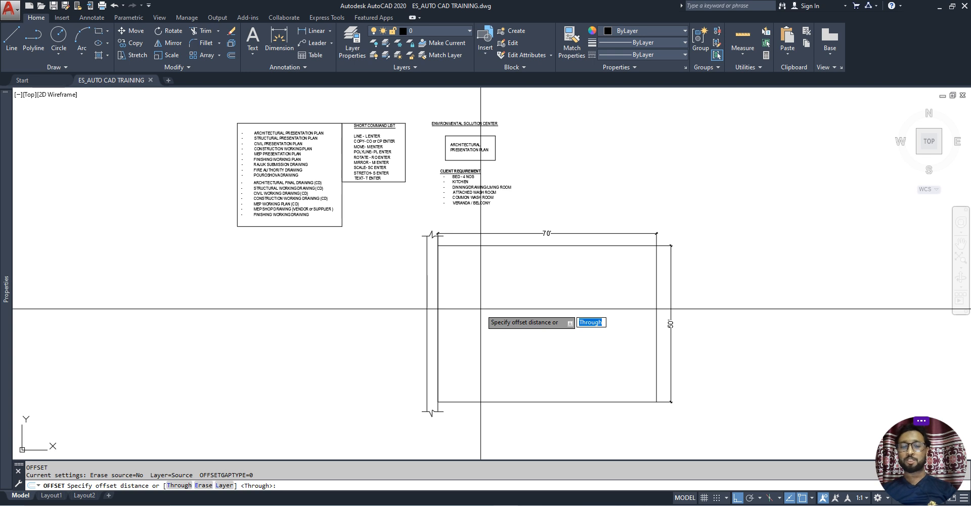
{"action": "type", "text": "5"}
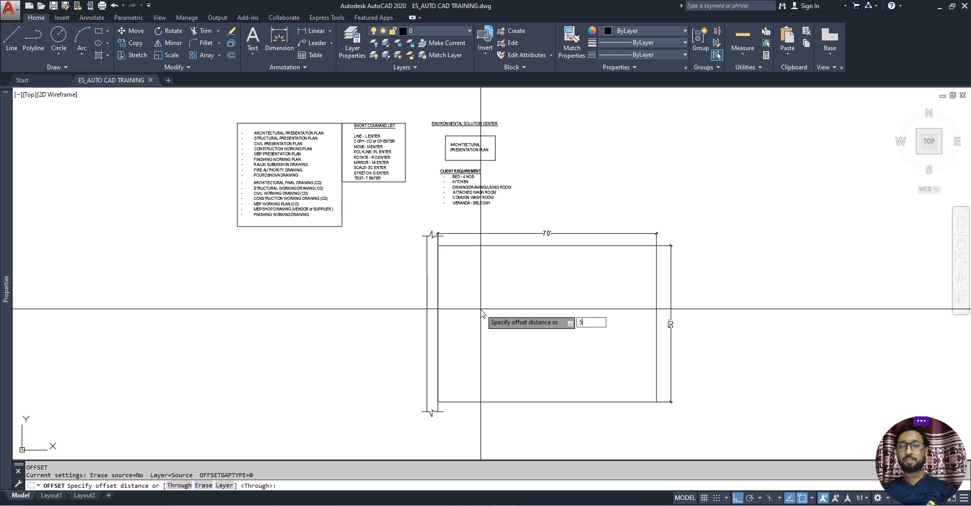
{"action": "type", "text": "'"}
{"action": "key", "text": "Return"}
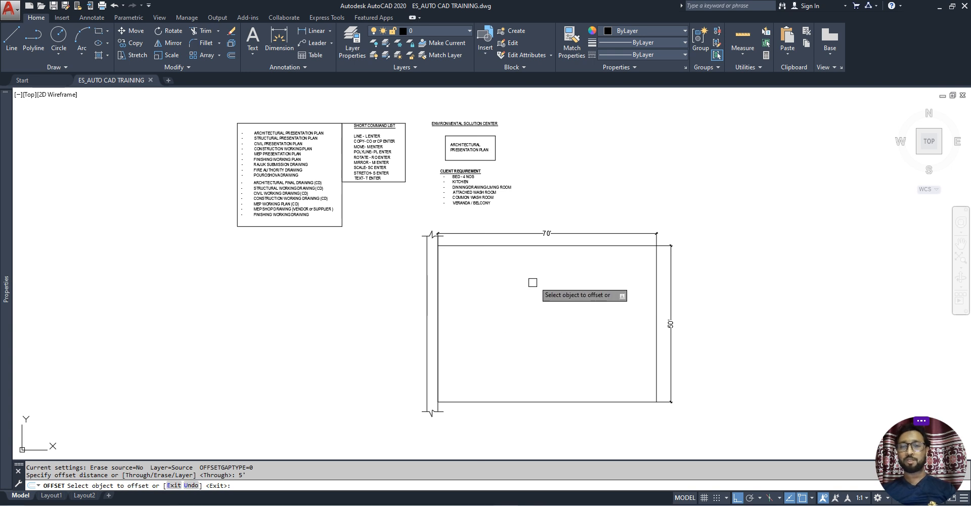
{"action": "left_click", "coordinate": [552, 246]}
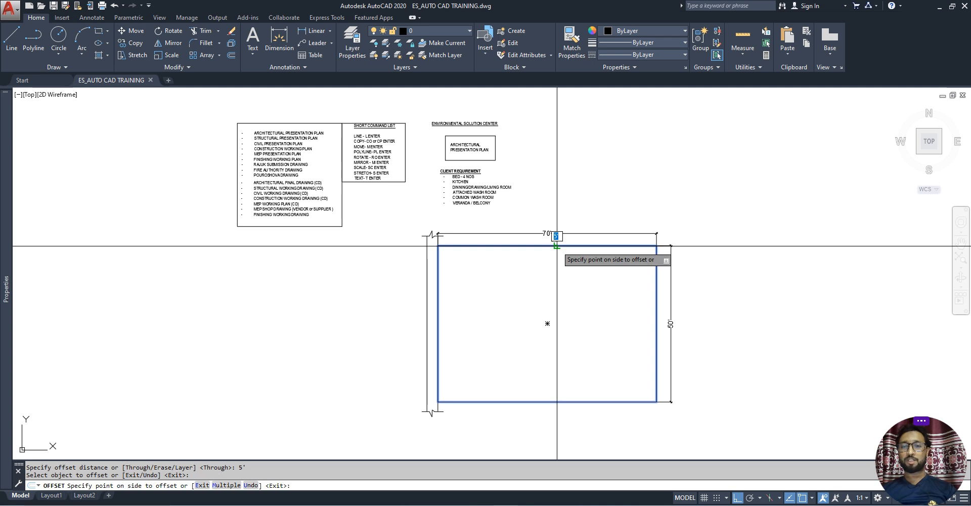
{"action": "left_click", "coordinate": [547, 321]}
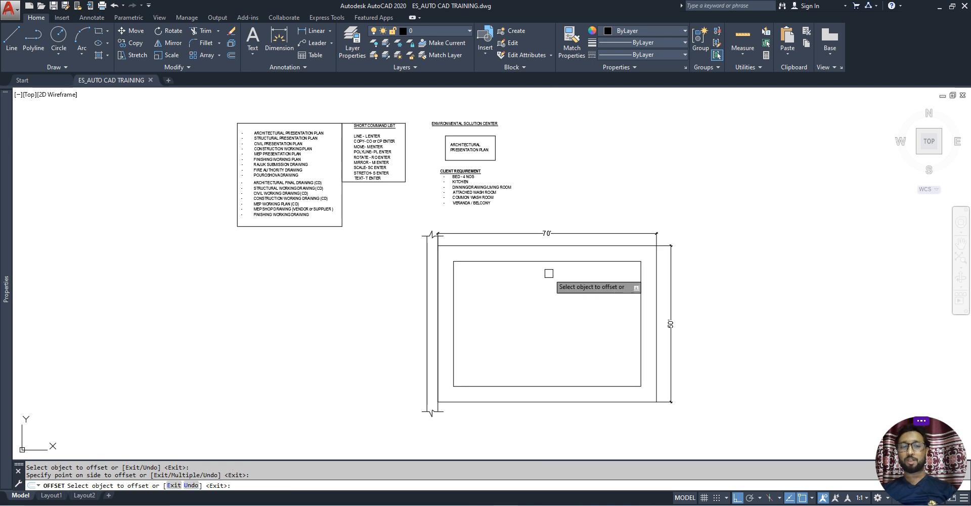
{"action": "key", "text": "Escape"}
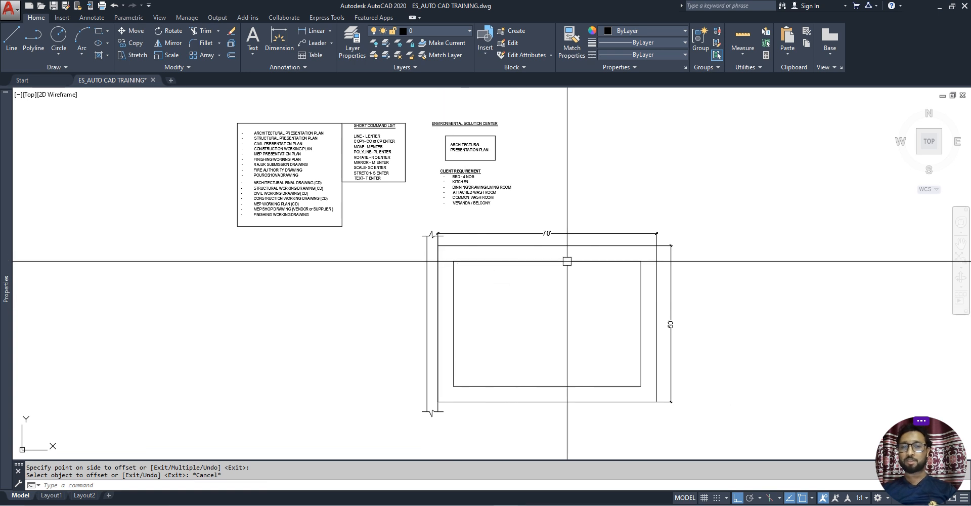
Step: Add a vertical linear dimension across the gap between the upper edges of the setback outline and the plot
{"action": "left_click", "coordinate": [316, 31]}
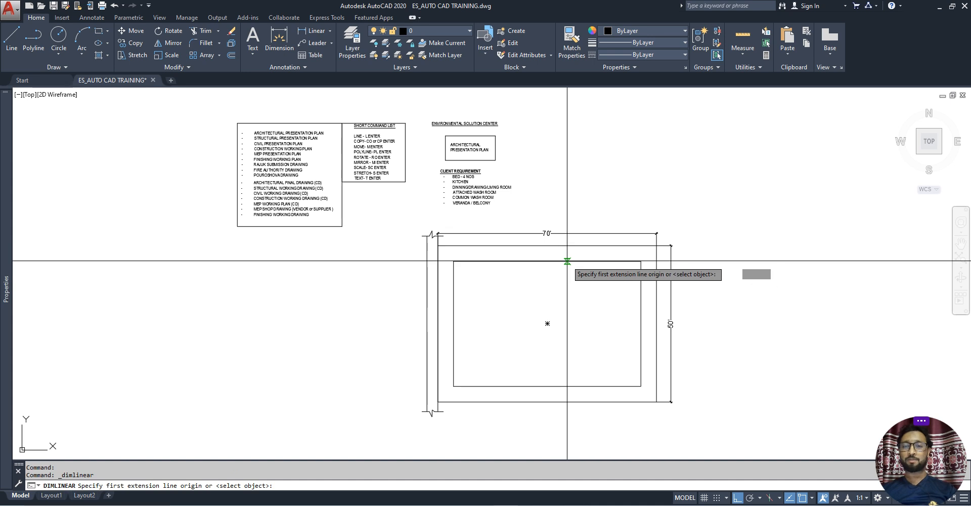
{"action": "left_click", "coordinate": [567, 261]}
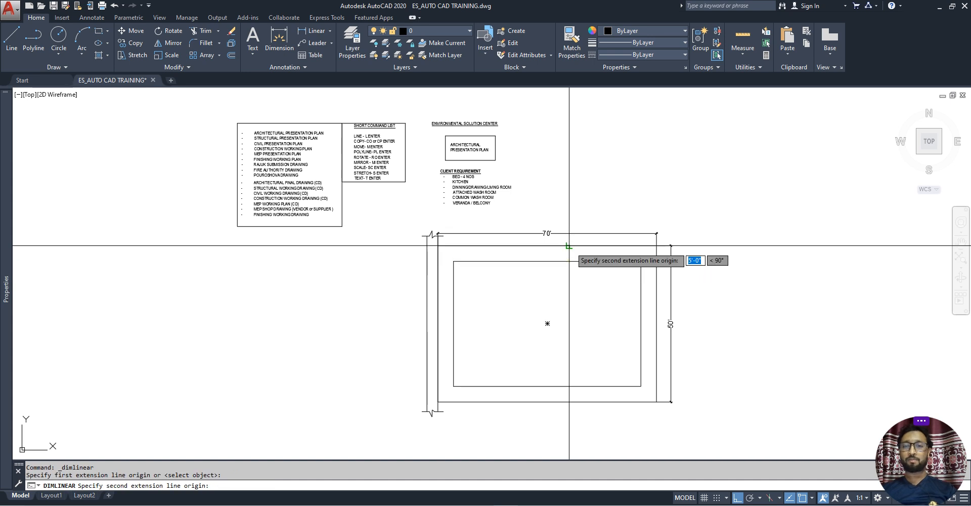
{"action": "left_click", "coordinate": [569, 246]}
{"action": "scroll", "coordinate": [570, 253], "scroll_direction": "up", "scroll_amount": 4}
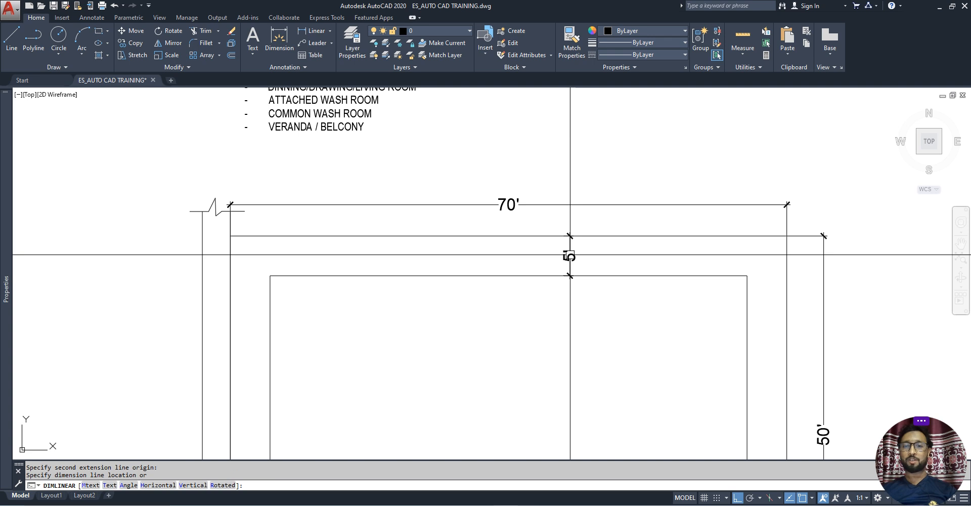
{"action": "left_click", "coordinate": [570, 254]}
Step: Add a horizontal linear dimension across the gap between the right edges of the plot and the setback outline
{"action": "scroll", "coordinate": [572, 250], "scroll_direction": "down", "scroll_amount": 2}
{"action": "middle_click_drag", "start_coordinate": [594, 284], "coordinate": [584, 248]}
{"action": "middle_click_drag", "start_coordinate": [620, 303], "coordinate": [610, 267]}
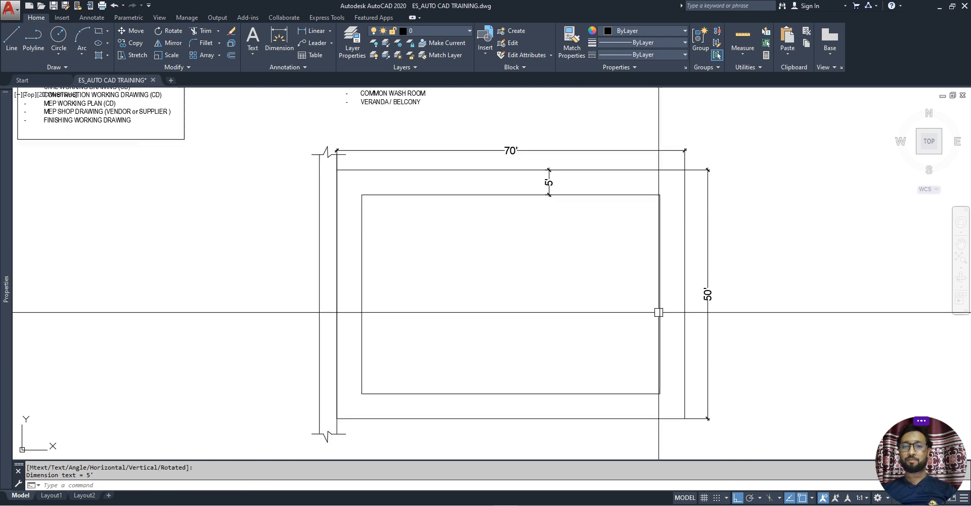
{"action": "key", "text": "Return"}
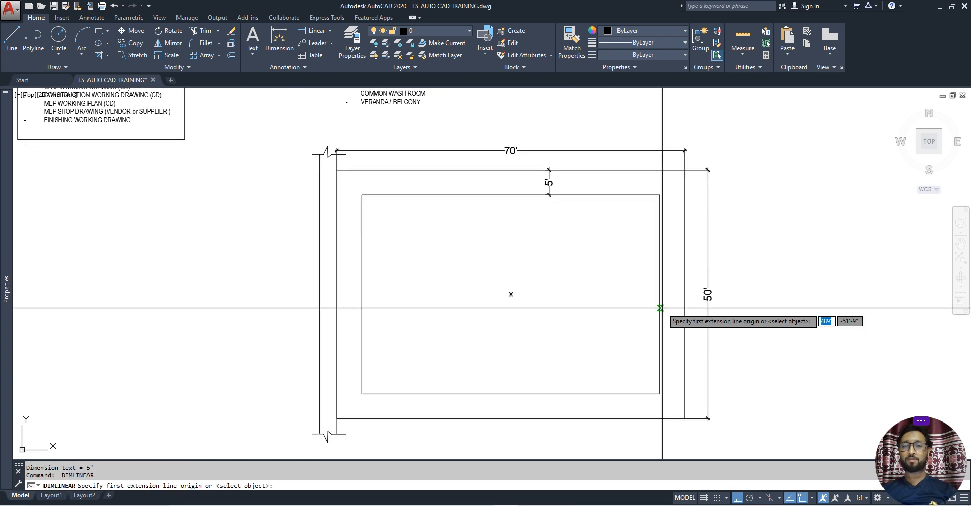
{"action": "left_click", "coordinate": [686, 306]}
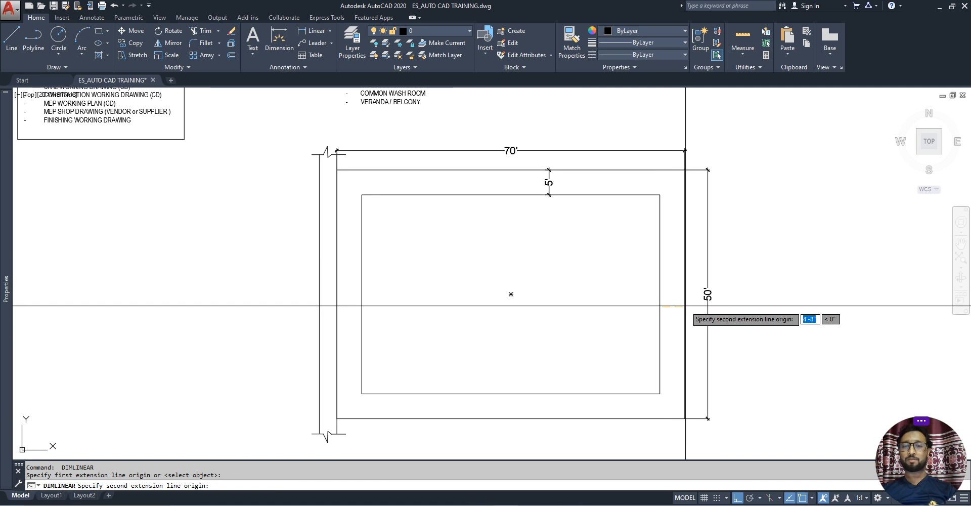
{"action": "left_click", "coordinate": [660, 306]}
{"action": "left_click", "coordinate": [670, 308]}
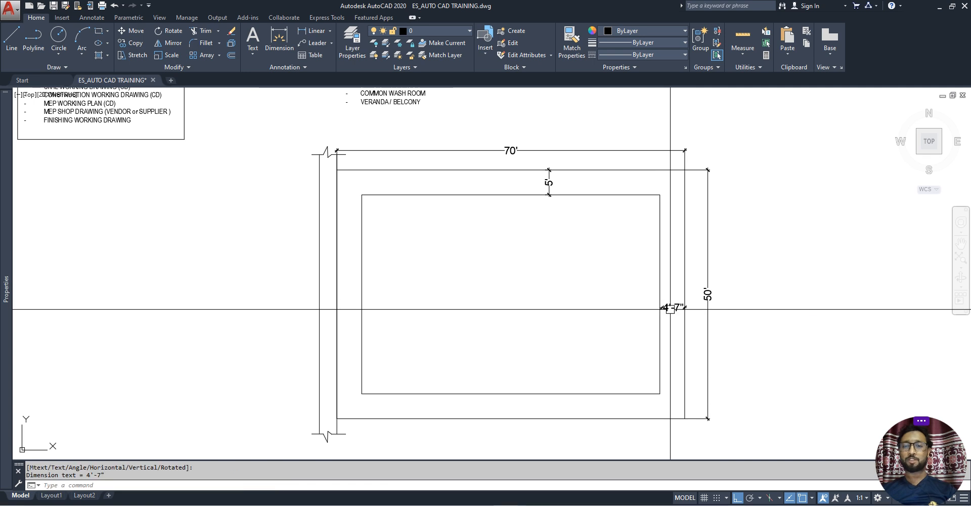
Step: Add a vertical linear dimension across the gap between the lower edges of the setback outline and the plot
{"action": "middle_click_drag", "start_coordinate": [618, 342], "coordinate": [624, 311]}
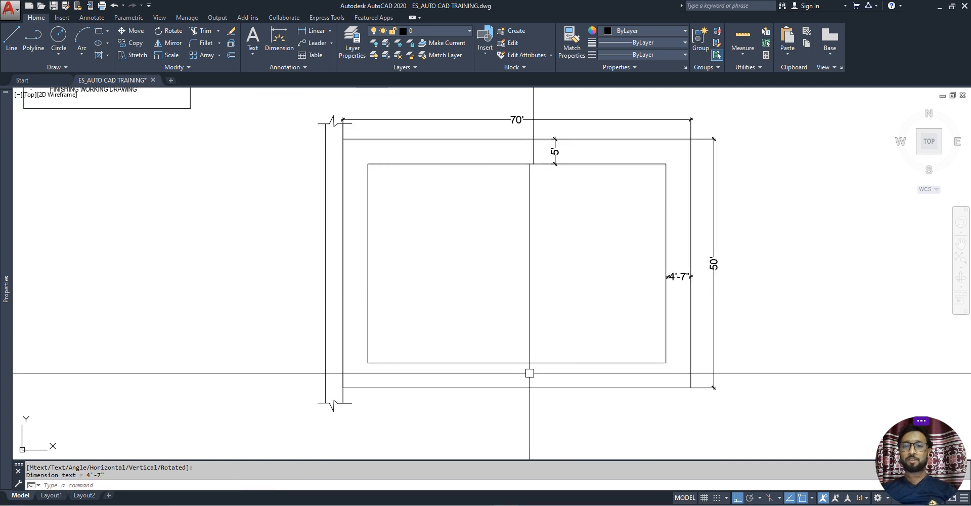
{"action": "key", "text": "Return"}
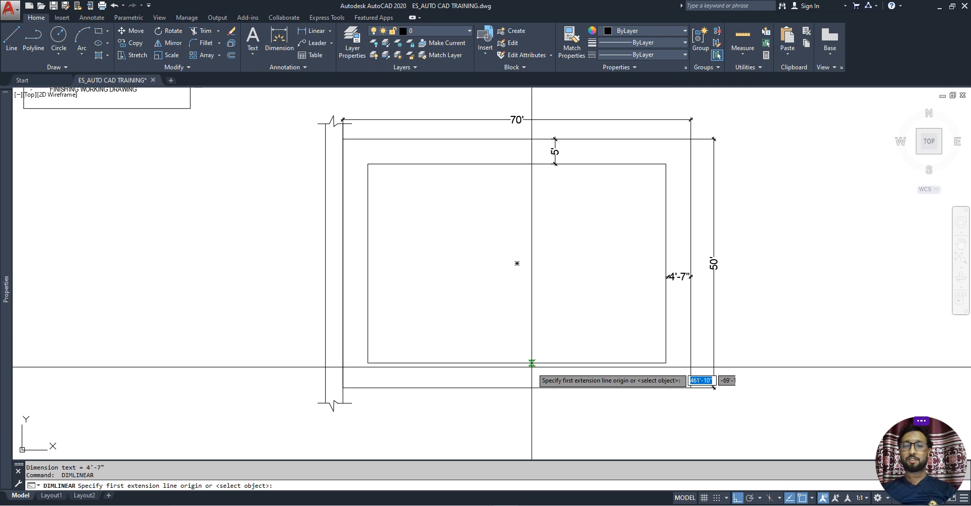
{"action": "left_click", "coordinate": [531, 363]}
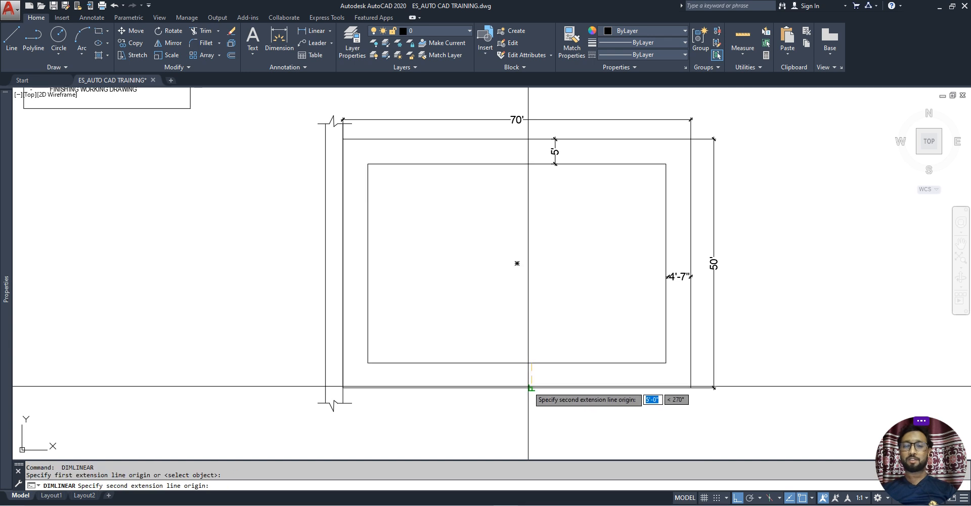
{"action": "left_click", "coordinate": [530, 388]}
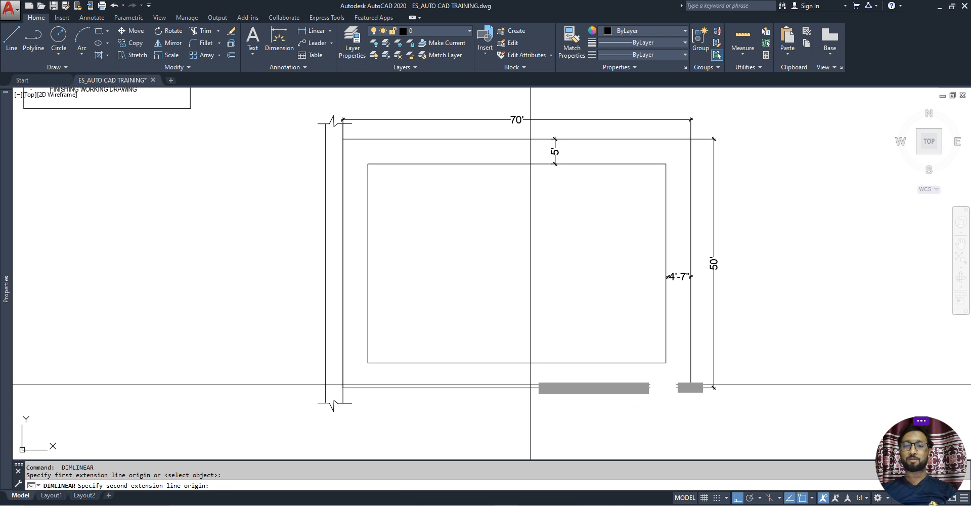
{"action": "left_click", "coordinate": [530, 376]}
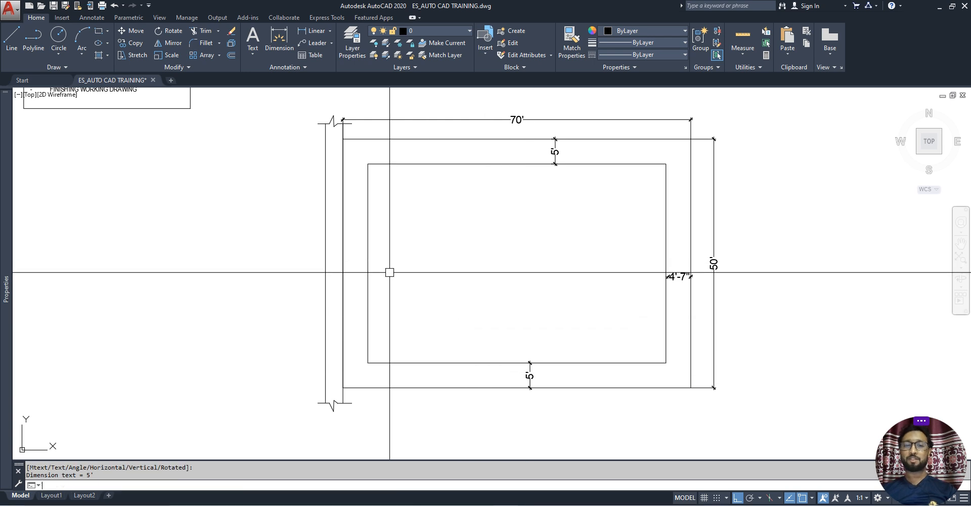
Step: Add a horizontal linear dimension across the gap between the left edges of the setback outline and the plot
{"action": "key", "text": "Return"}
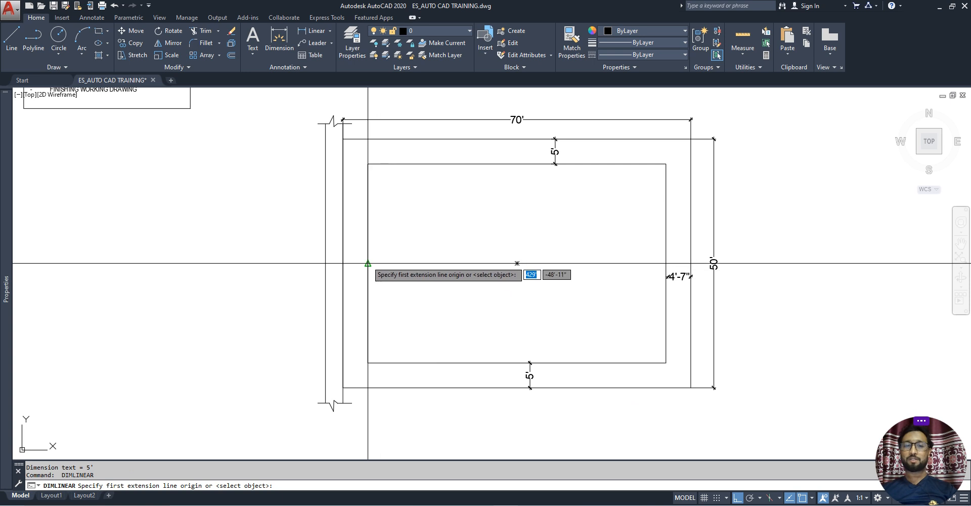
{"action": "left_click", "coordinate": [367, 261]}
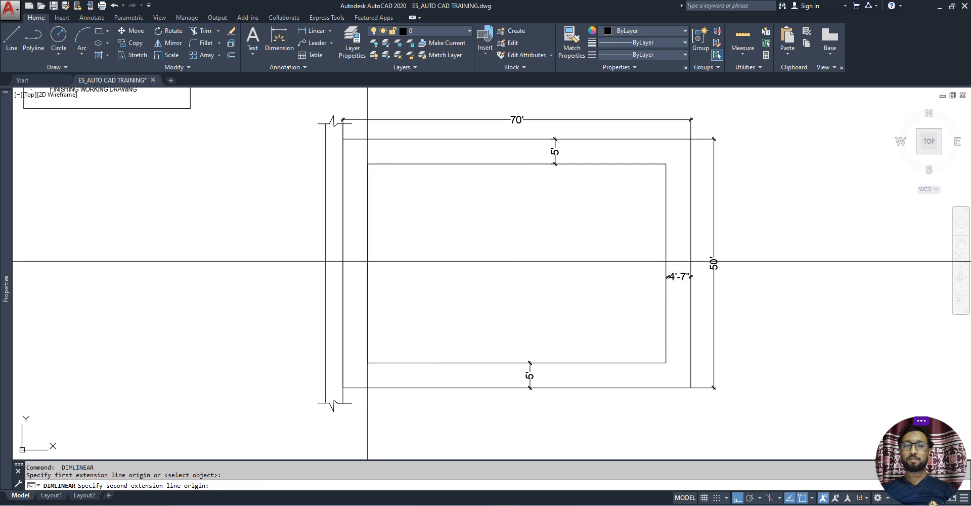
{"action": "left_click", "coordinate": [343, 263]}
{"action": "left_click", "coordinate": [354, 263]}
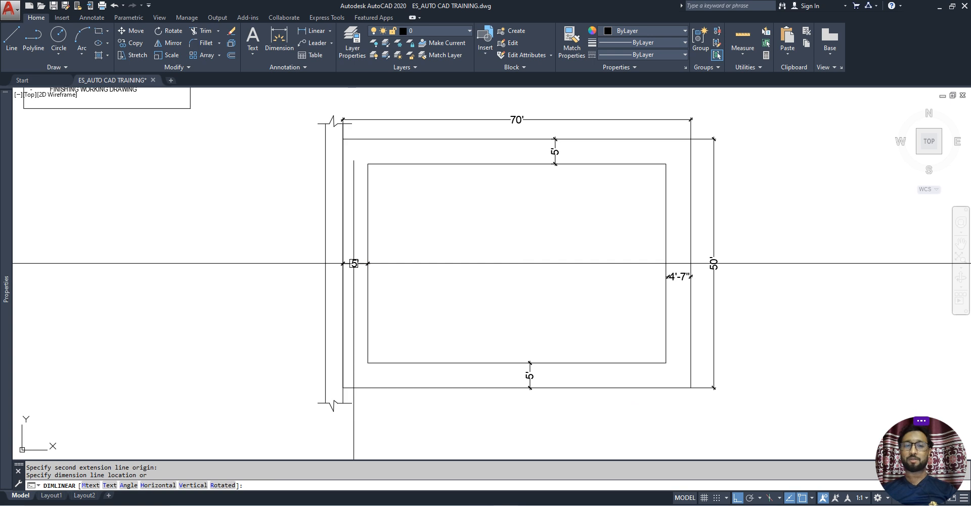
Step: Stretch the extension origin of the 4'-7" dimension onto the setback outline's right edge so it measures the full 5' gap
{"action": "scroll", "coordinate": [653, 278], "scroll_direction": "up", "scroll_amount": 4}
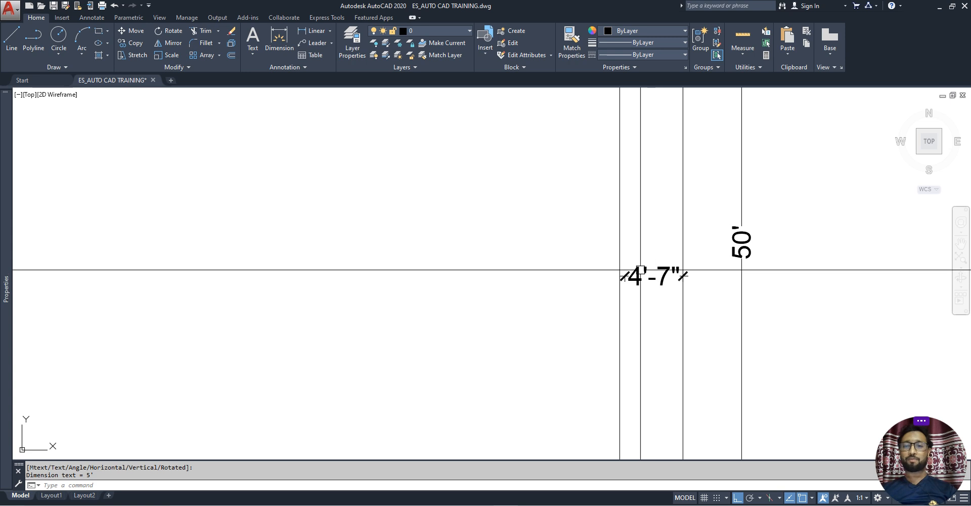
{"action": "left_click", "coordinate": [640, 269]}
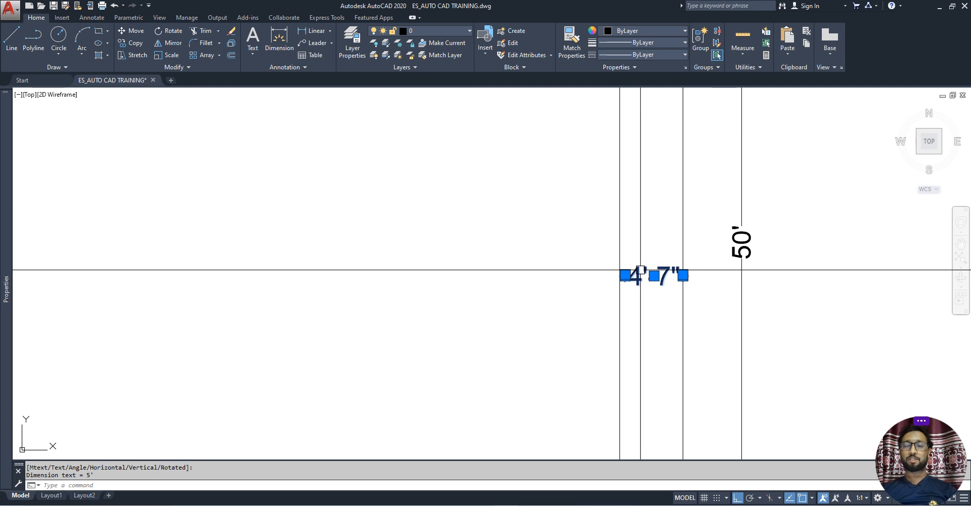
{"action": "scroll", "coordinate": [619, 280], "scroll_direction": "up", "scroll_amount": 2}
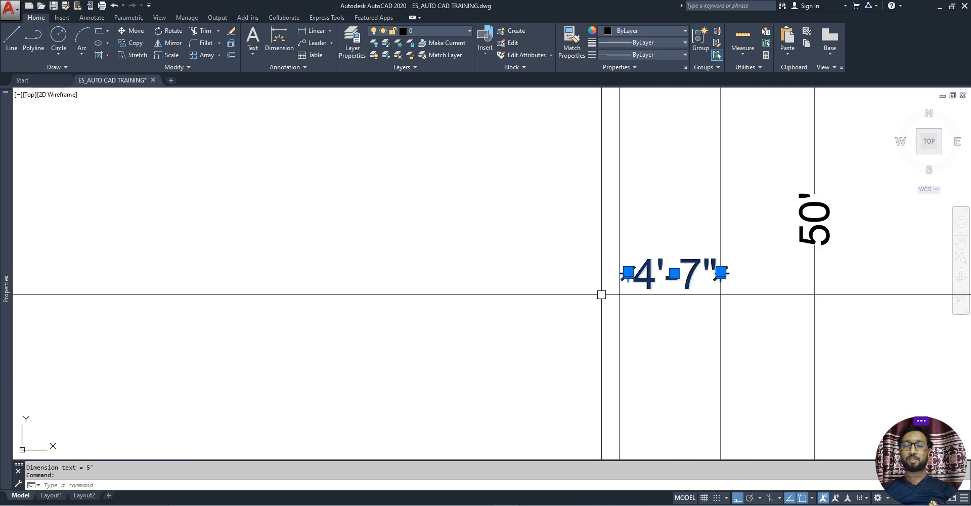
{"action": "left_click", "coordinate": [627, 273]}
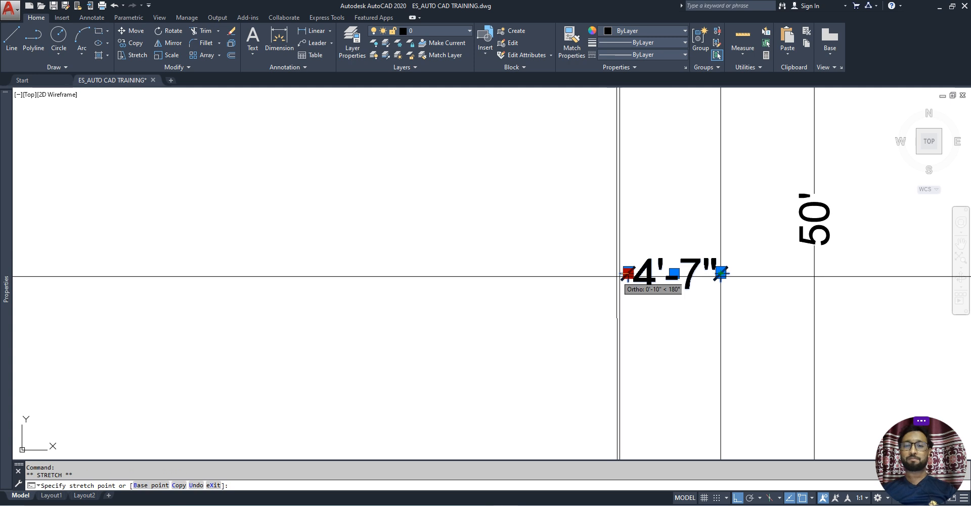
{"action": "left_click", "coordinate": [620, 273]}
{"action": "scroll", "coordinate": [618, 275], "scroll_direction": "up", "scroll_amount": 8}
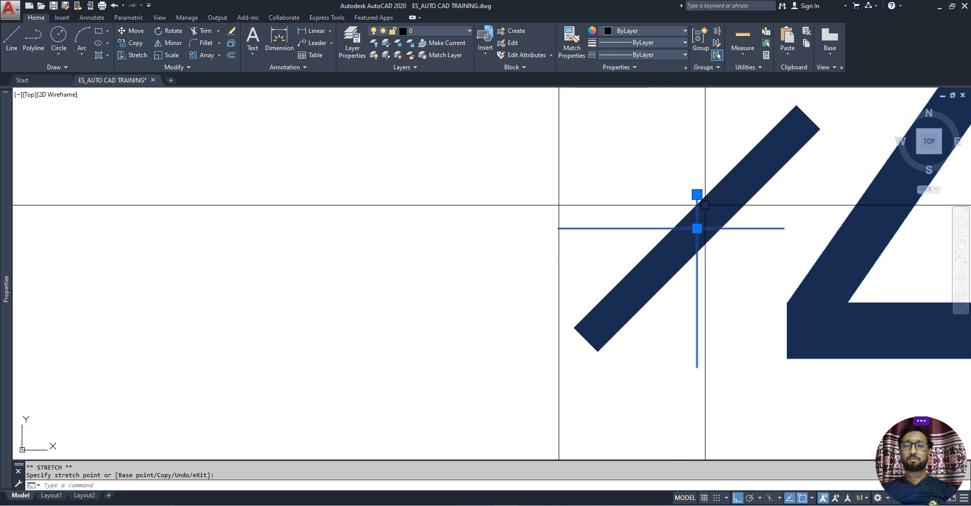
{"action": "mouse_move", "coordinate": [697, 195]}
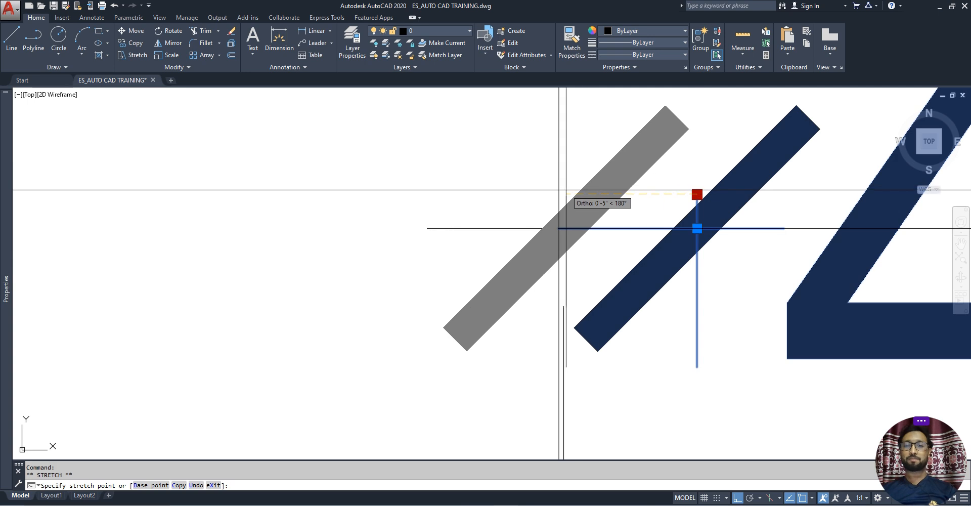
{"action": "left_click", "coordinate": [559, 212]}
{"action": "scroll", "coordinate": [558, 211], "scroll_direction": "down", "scroll_amount": 8}
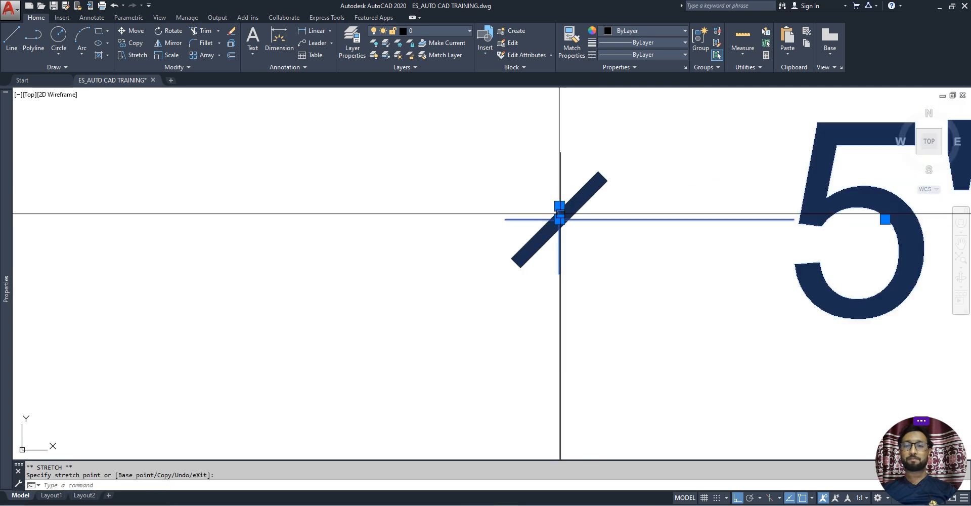
{"action": "scroll", "coordinate": [566, 214], "scroll_direction": "down", "scroll_amount": 2}
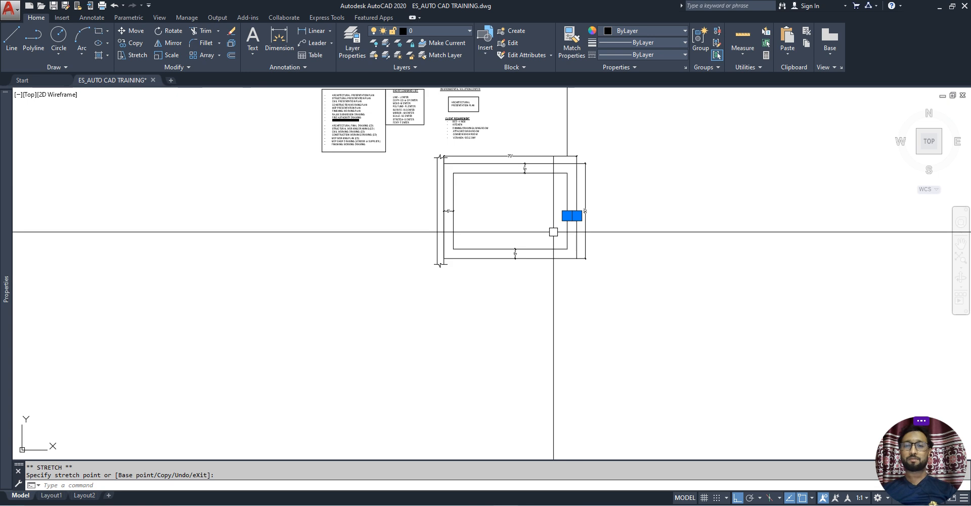
{"action": "scroll", "coordinate": [506, 221], "scroll_direction": "up", "scroll_amount": 2}
{"action": "middle_click_drag", "start_coordinate": [498, 253], "coordinate": [490, 285]}
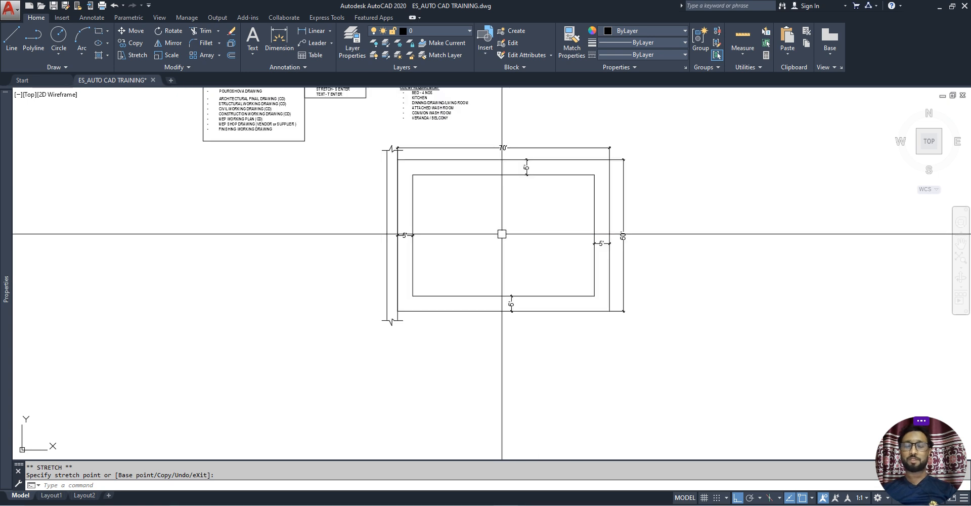
{"action": "key", "text": "Escape"}
Step: Save the drawing with the completed setback dimensions
{"action": "scroll", "coordinate": [490, 284], "scroll_direction": "up", "scroll_amount": 2}
{"action": "mouse_move", "coordinate": [503, 308]}
{"action": "middle_mouse_down"}
{"action": "mouse_move", "coordinate": [552, 348]}
{"action": "mouse_move", "coordinate": [564, 305]}
{"action": "mouse_move", "coordinate": [548, 309]}
{"action": "middle_mouse_up"}
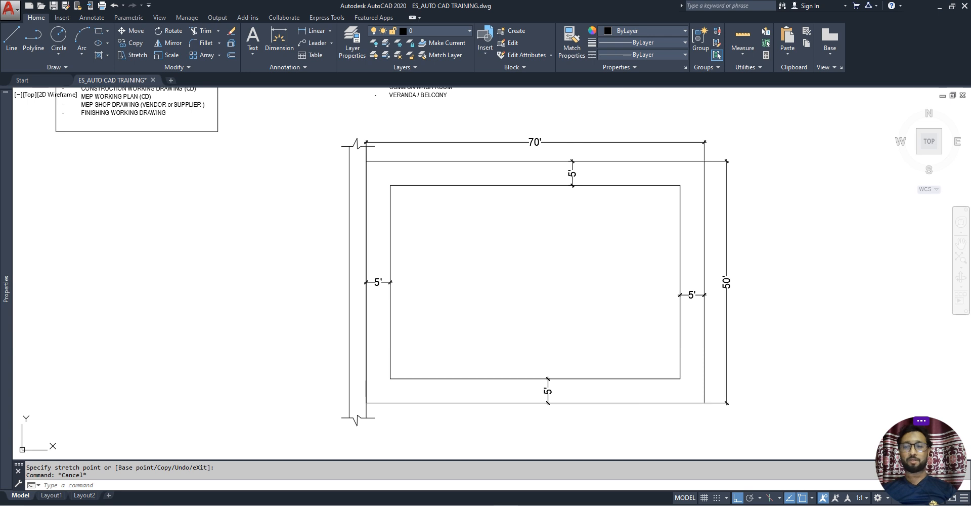
{"action": "key", "text": "ctrl+s"}
{"action": "scroll", "coordinate": [582, 314], "scroll_direction": "down", "scroll_amount": 4}
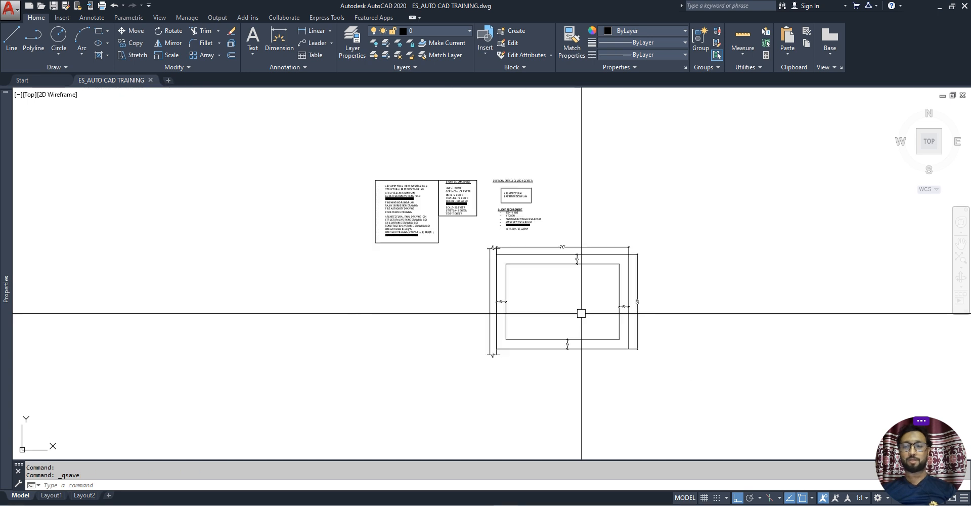
{"action": "scroll", "coordinate": [581, 314], "scroll_direction": "up", "scroll_amount": 3}
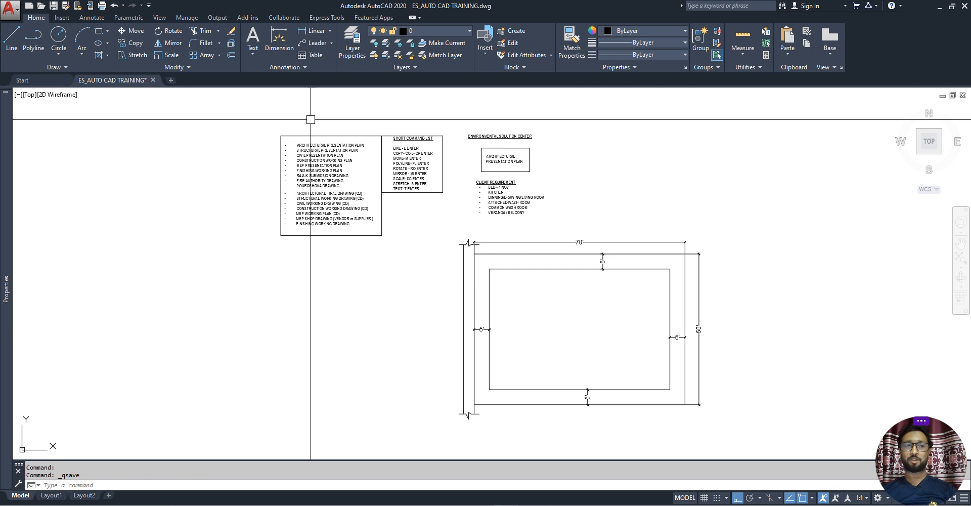
{"action": "left_click", "coordinate": [9, 11]}
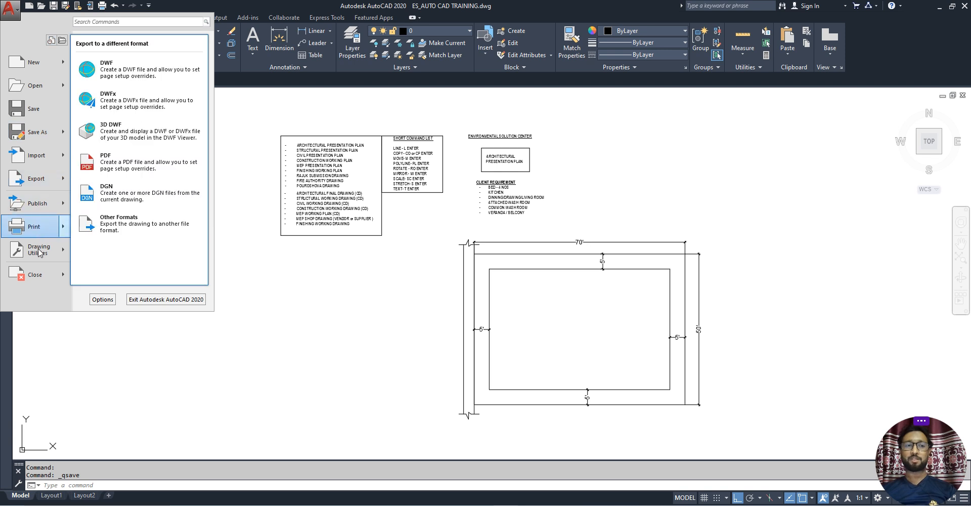
{"action": "mouse_move", "coordinate": [39, 252]}
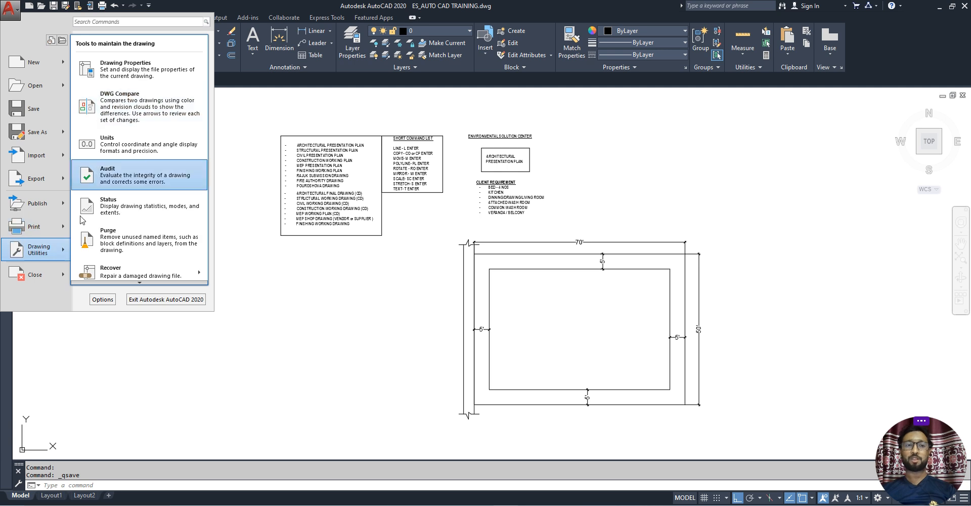
{"action": "left_click", "coordinate": [121, 241]}
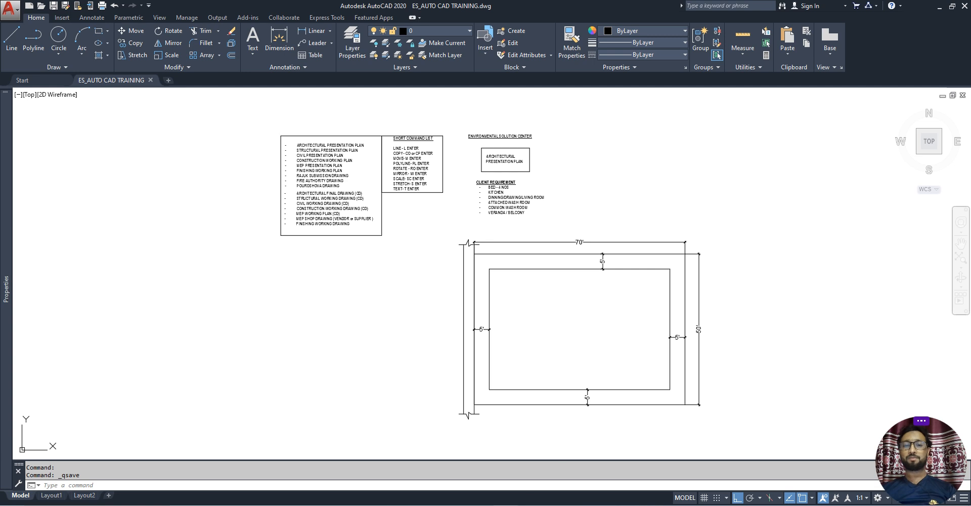
Step: Purge all unused named items from the drawing, including nested items, and save the file
{"action": "type", "text": "pu"}
{"action": "key", "text": "Return"}
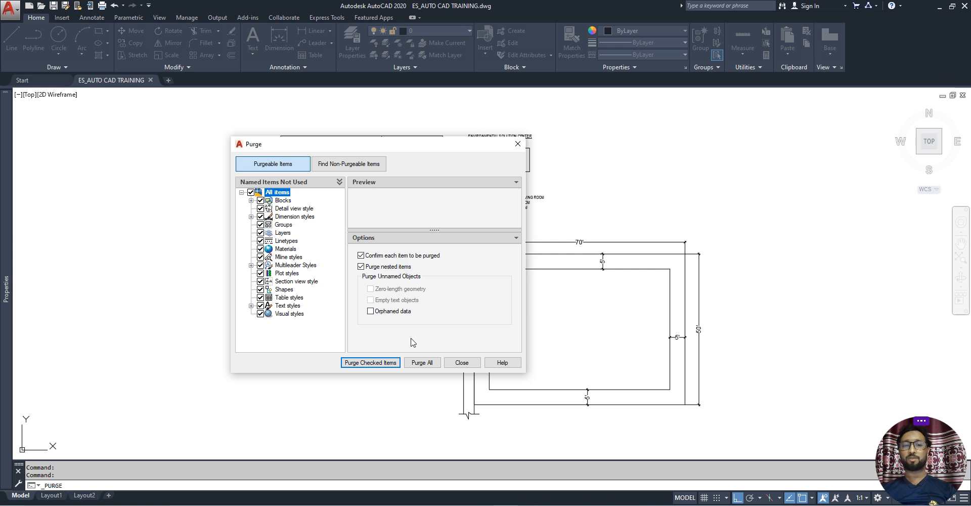
{"action": "left_click", "coordinate": [423, 362]}
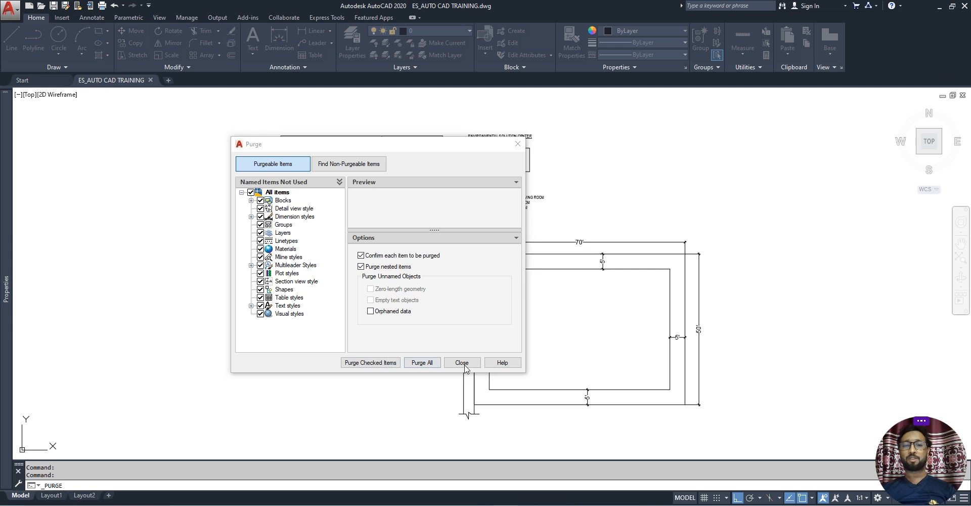
{"action": "left_click", "coordinate": [422, 362]}
{"action": "left_click", "coordinate": [475, 249]}
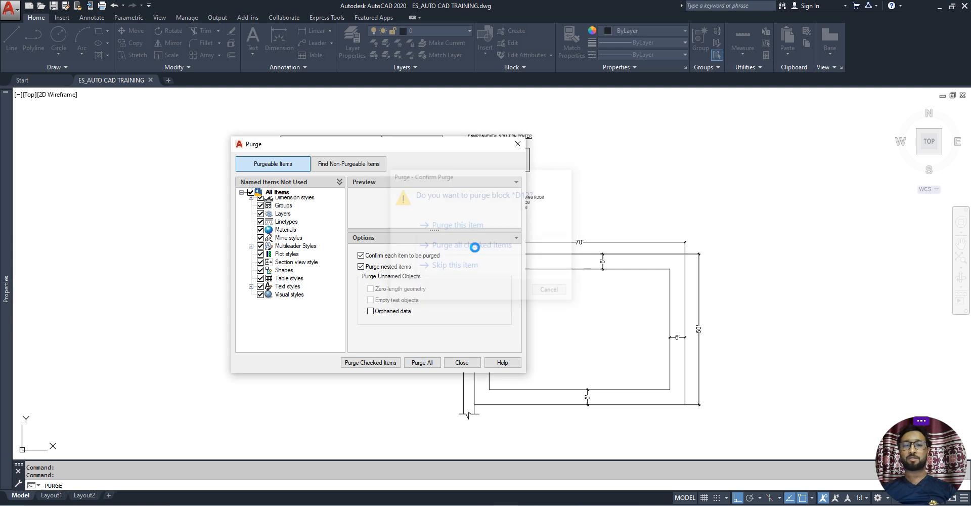
{"action": "left_click", "coordinate": [462, 362]}
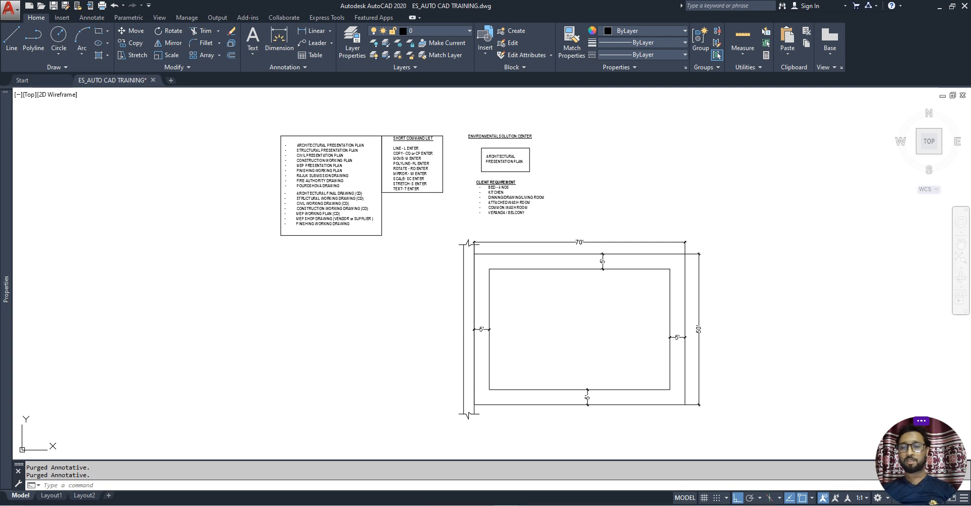
{"action": "key", "text": "ctrl+s"}
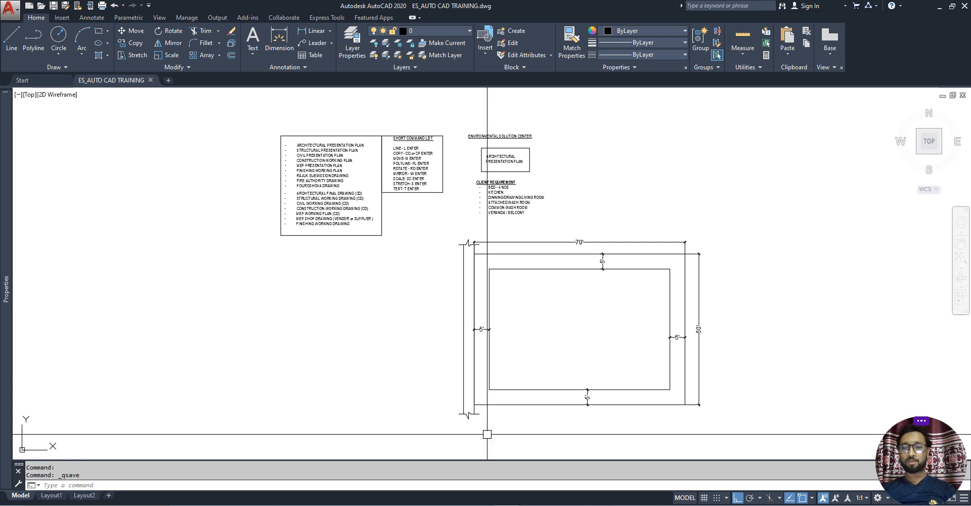